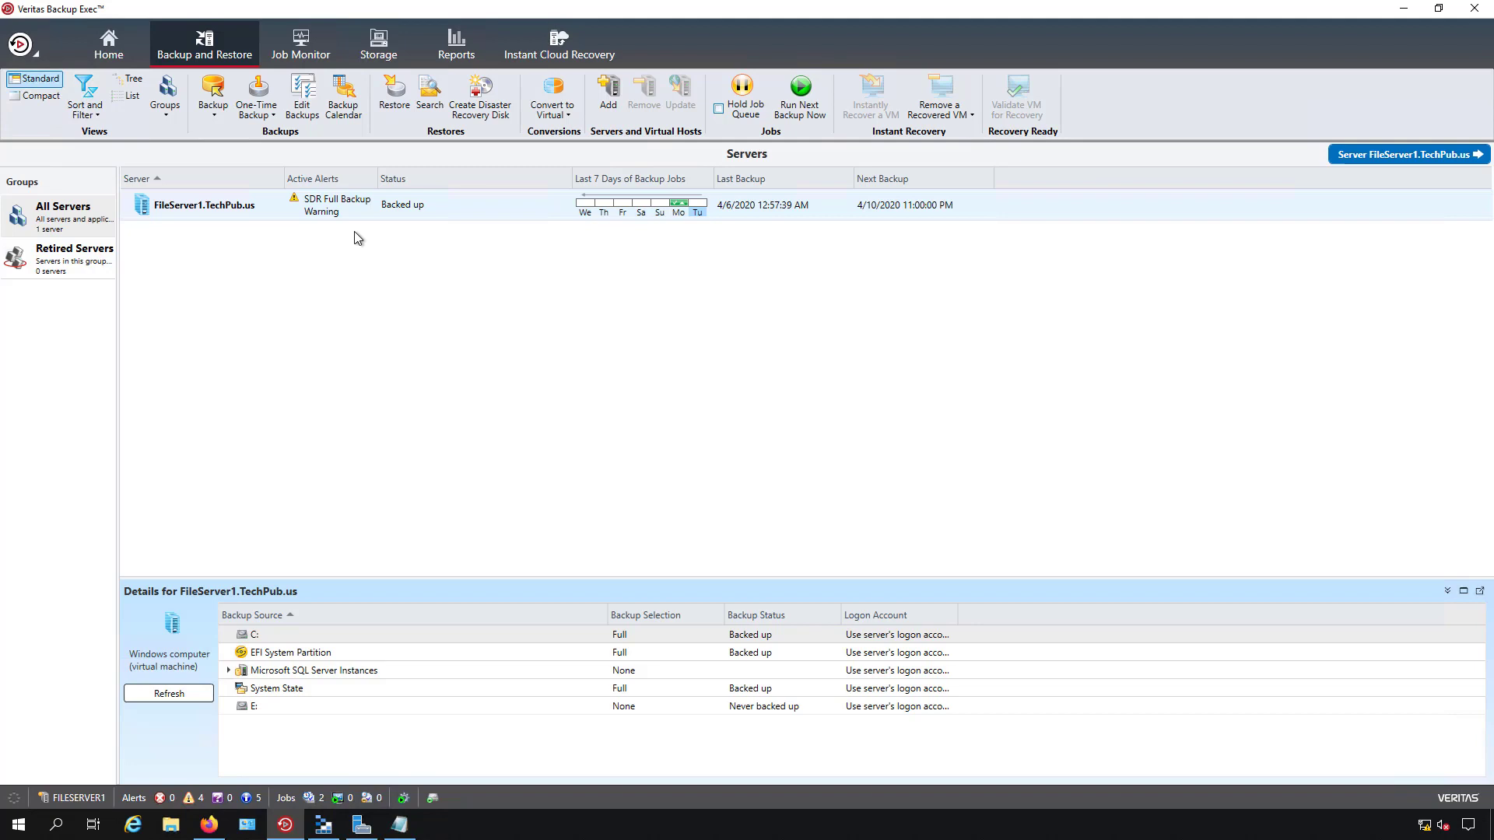
# Start the Simplified Disaster Recovery Disk wizard, then exit it because the Windows ADK is missing.
pyautogui.click(498, 84)
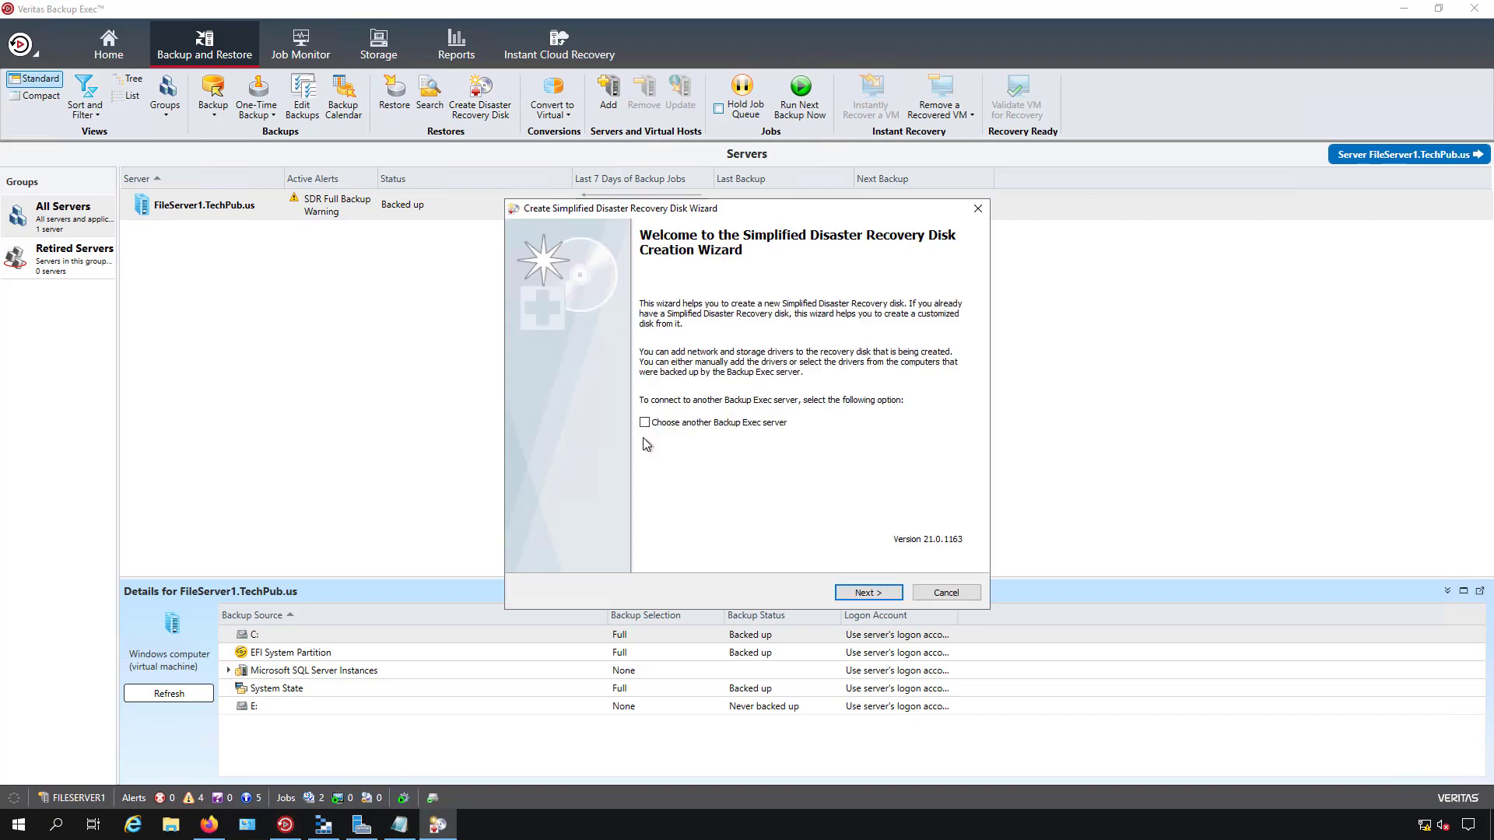
pyautogui.click(868, 593)
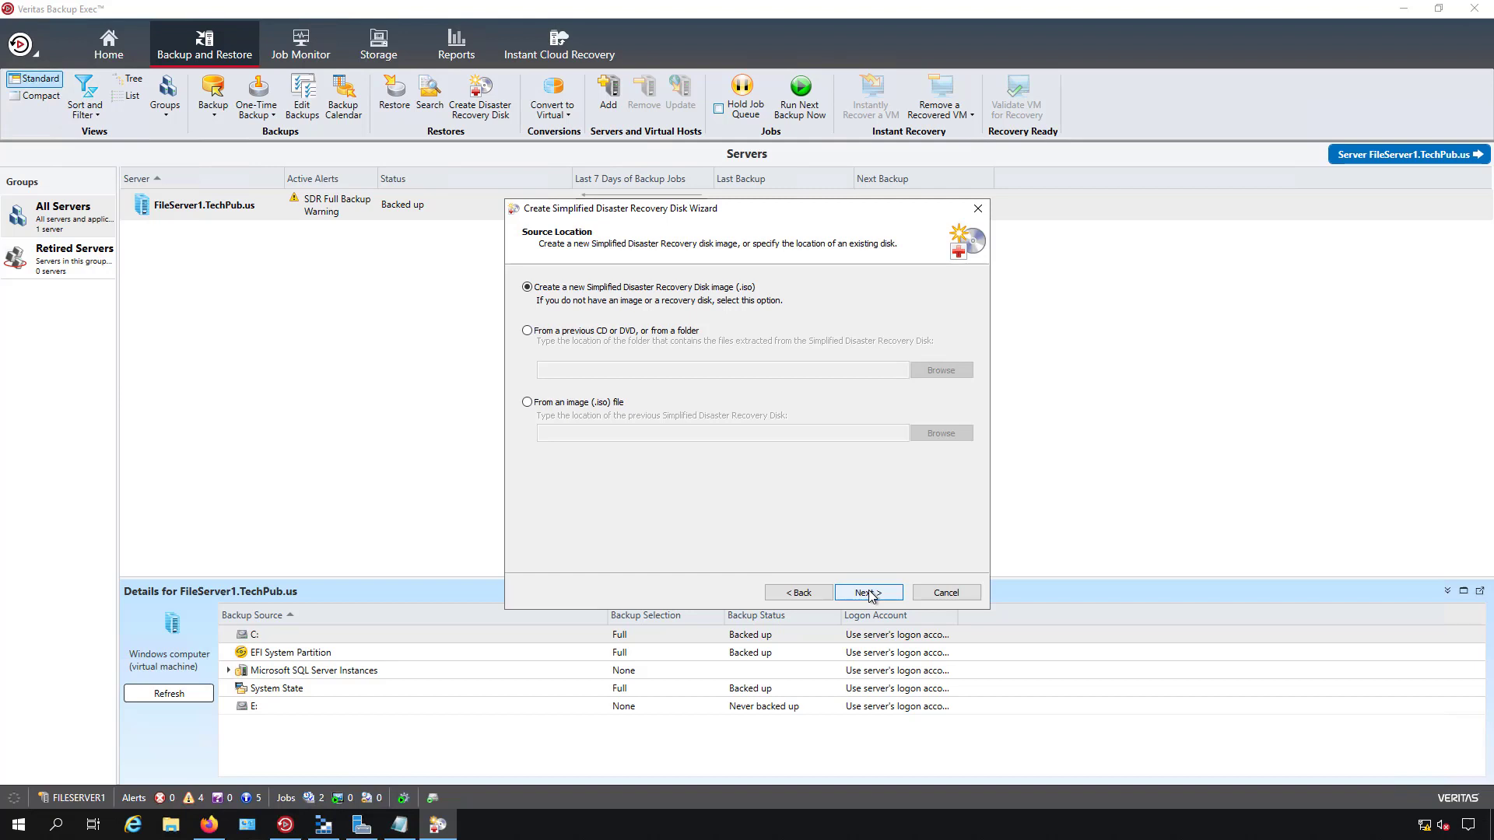
pyautogui.click(870, 596)
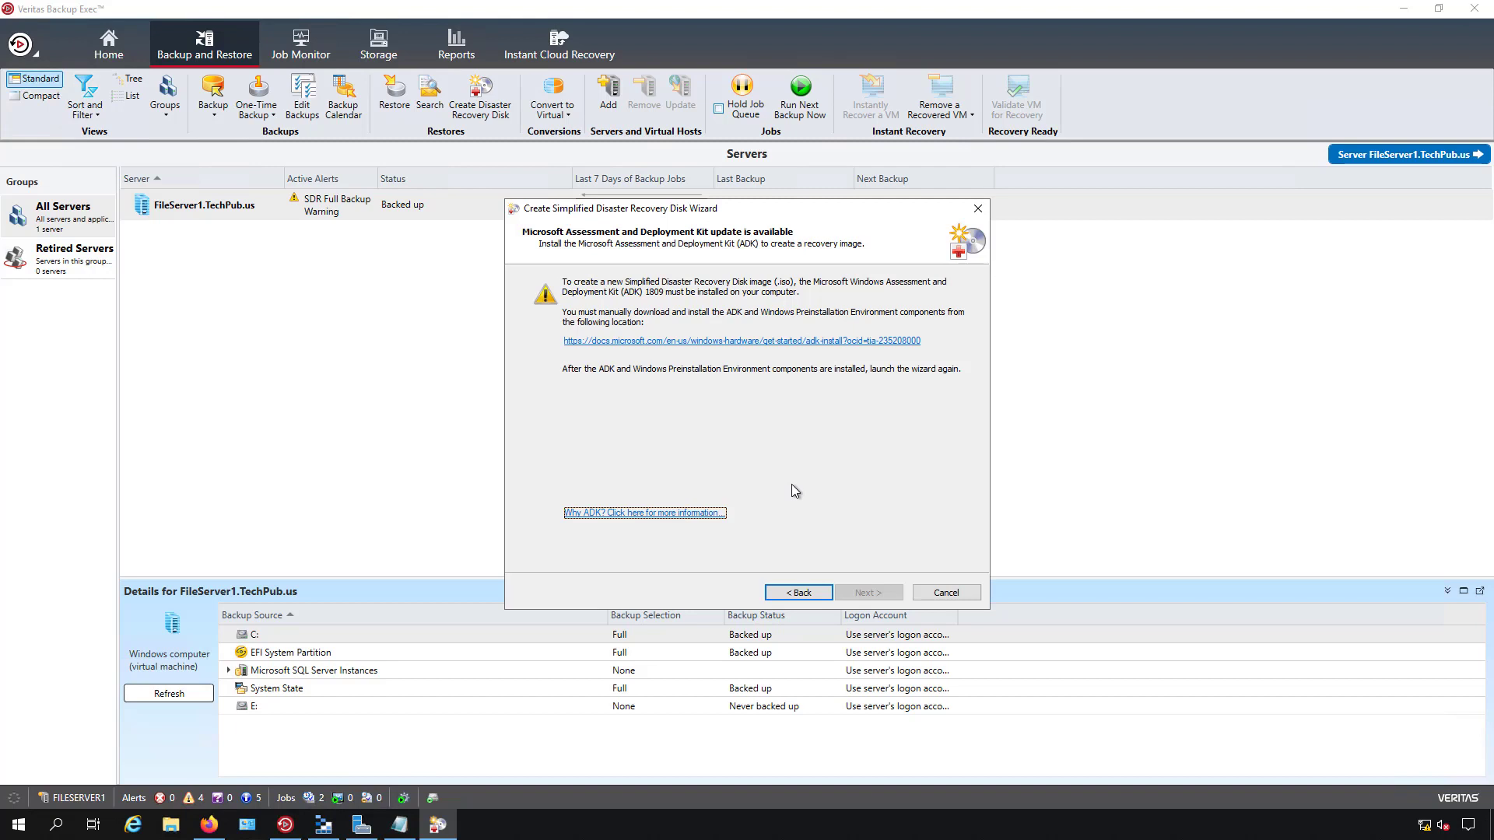
pyautogui.click(945, 593)
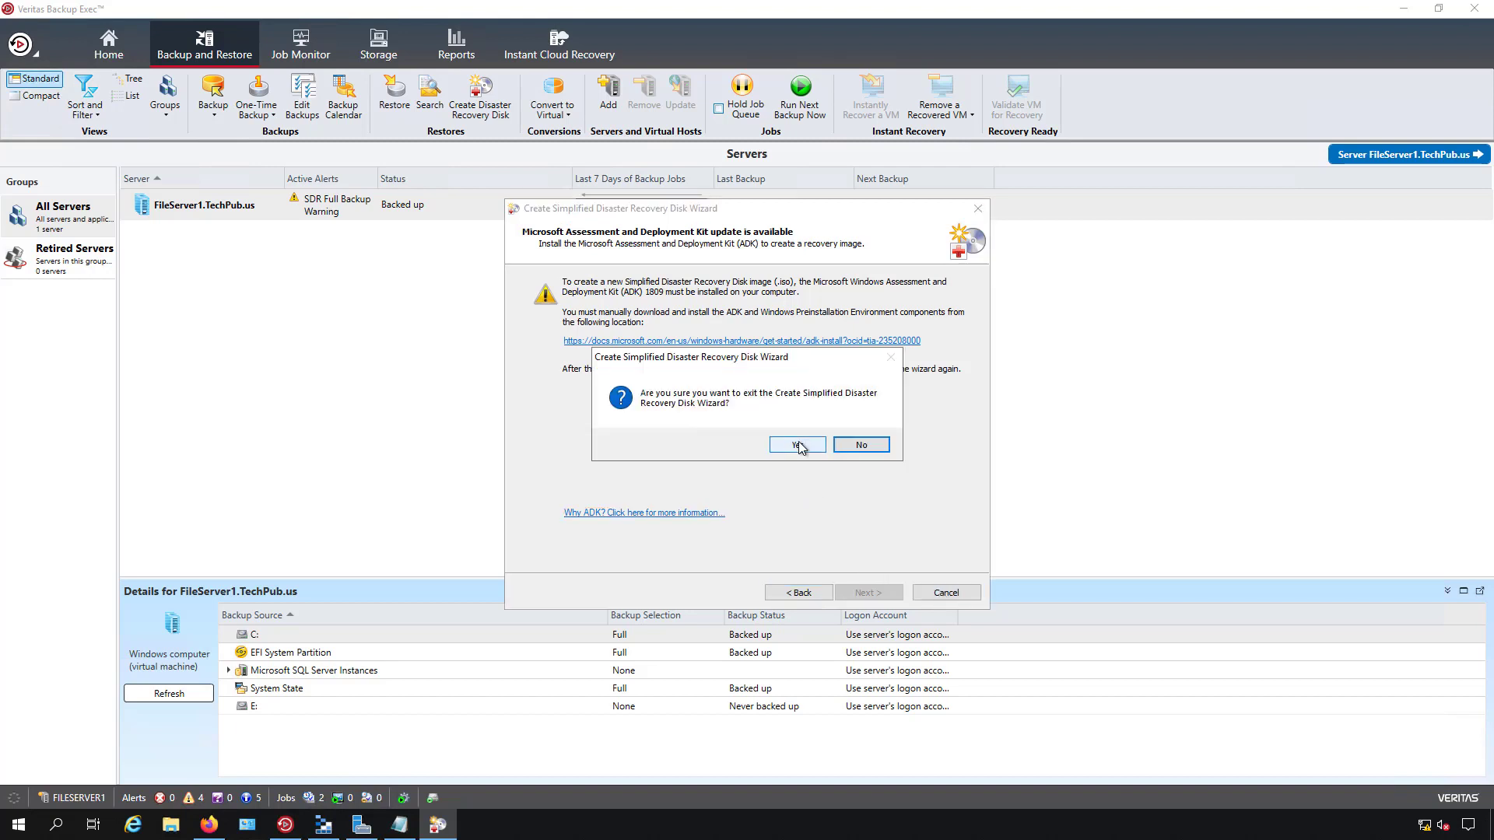
pyautogui.click(797, 445)
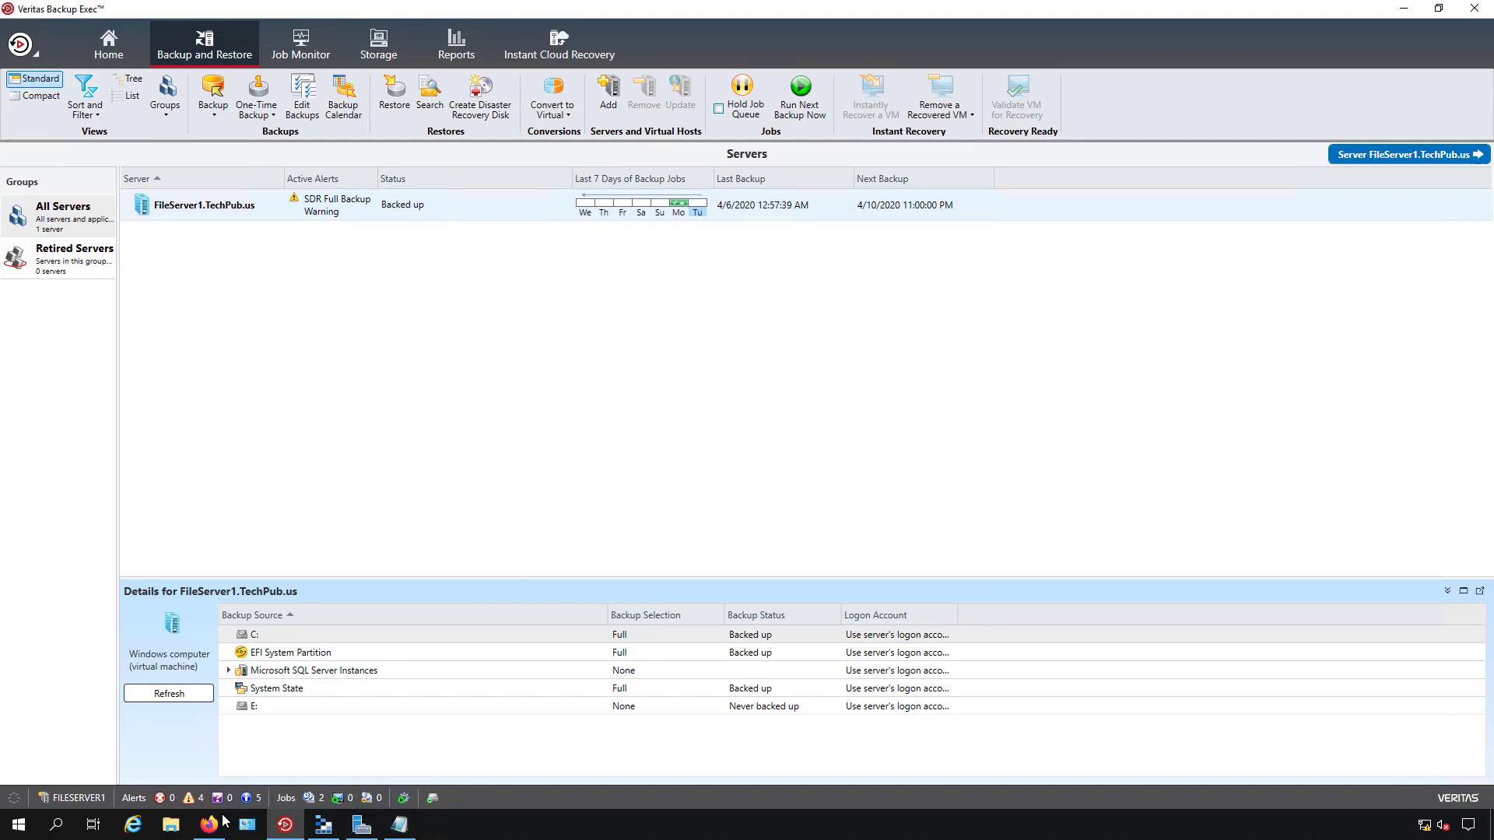
# In a new Firefox tab, search Google for 'adk microsoft download'.
pyautogui.moveTo(211, 831)
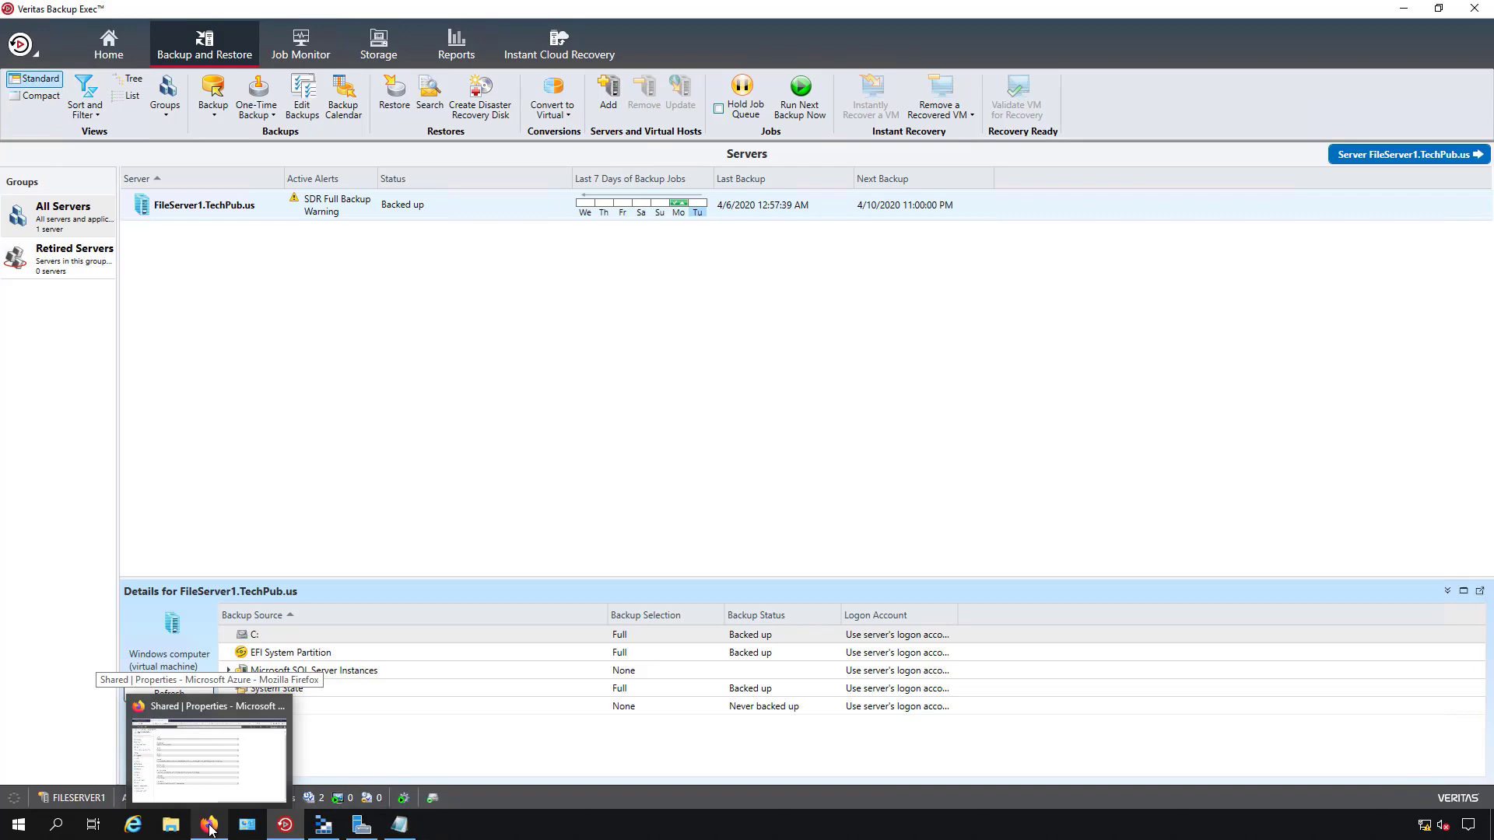
pyautogui.click(210, 831)
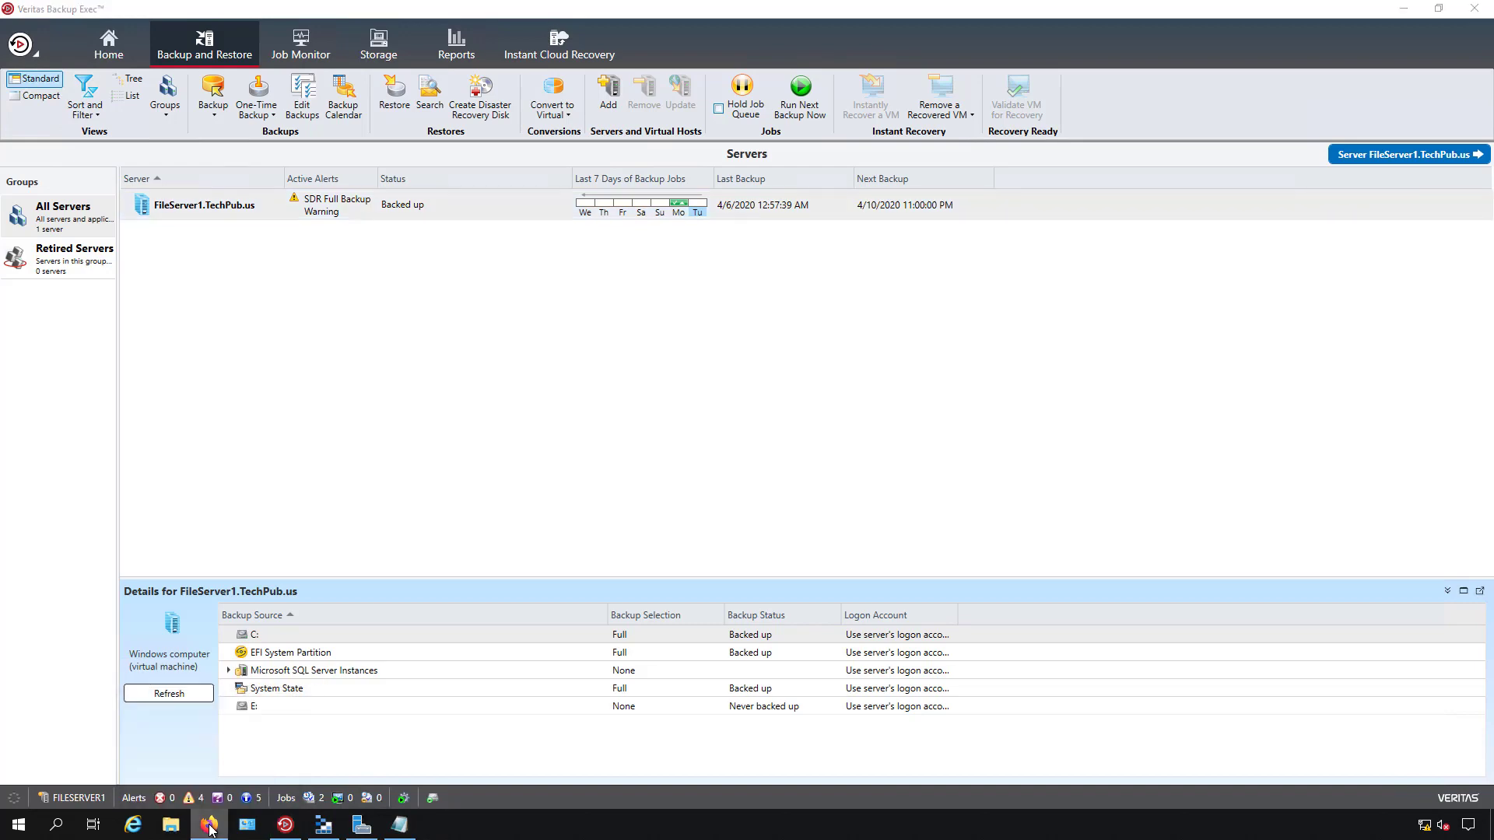
pyautogui.hotkey('ctrl', 't')
pyautogui.click(617, 331)
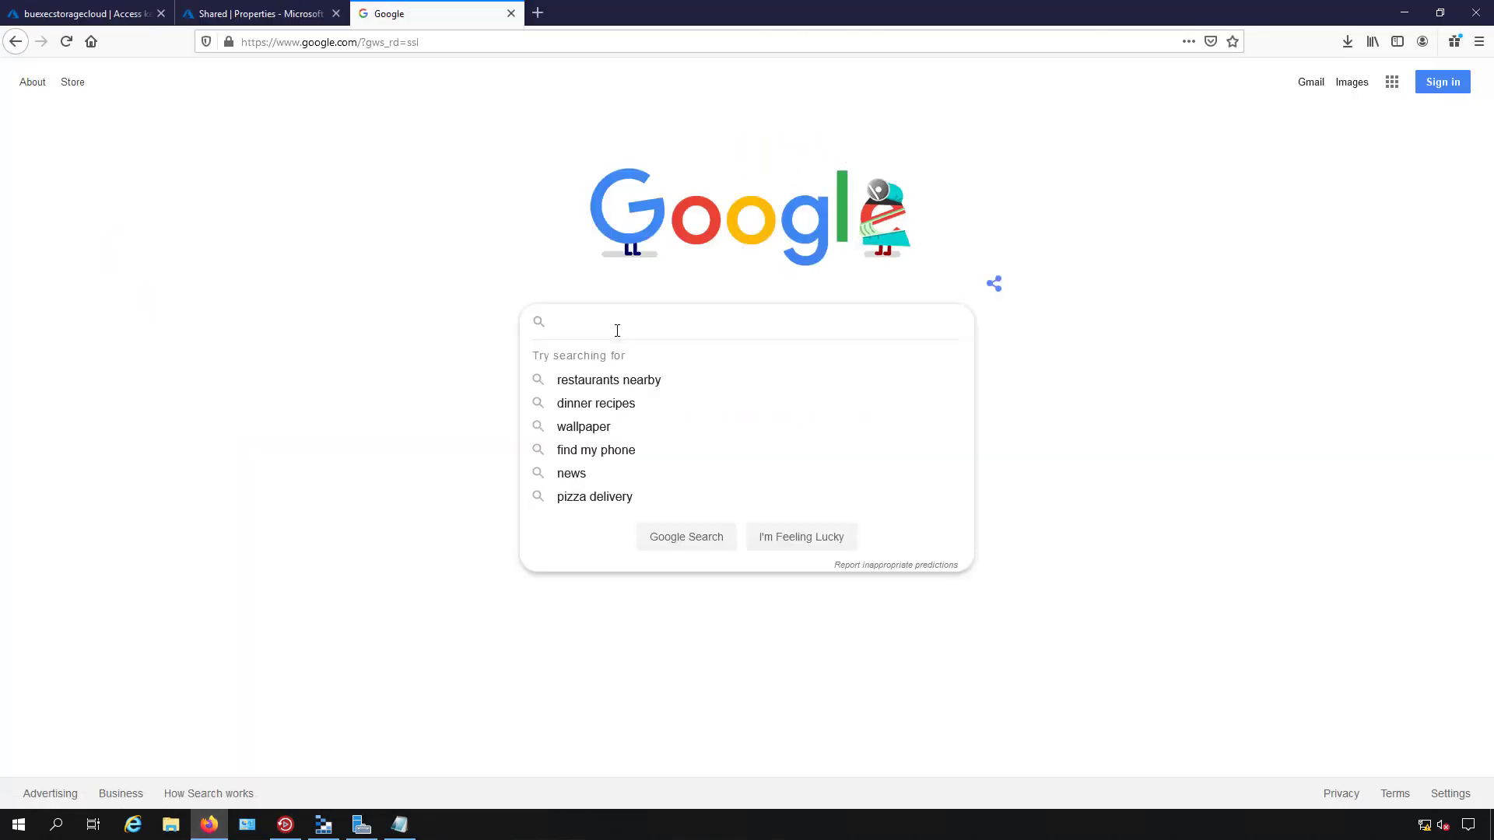
pyautogui.write('adk microsoft download')
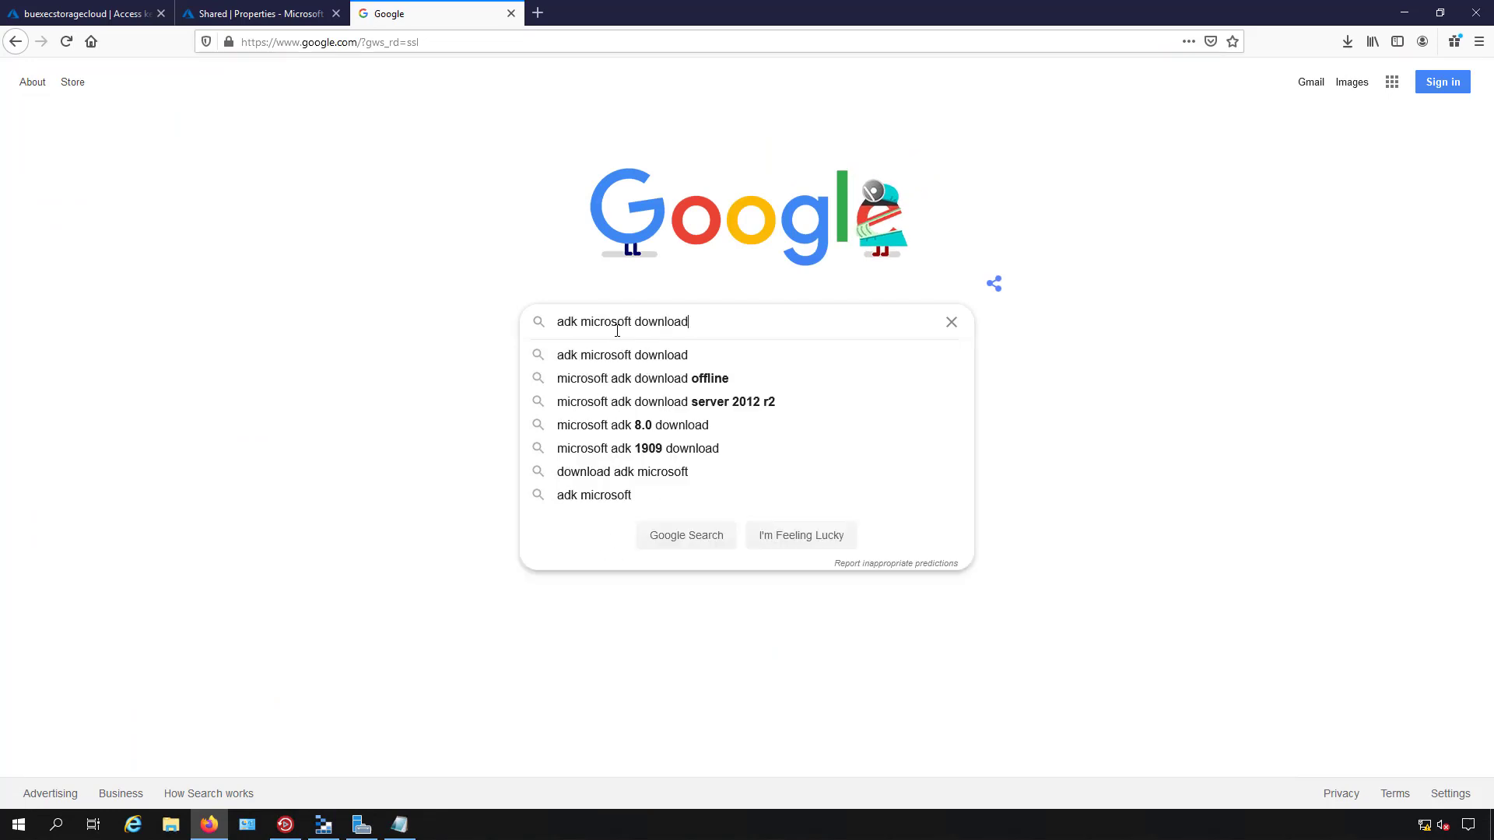
pyautogui.press('Return')
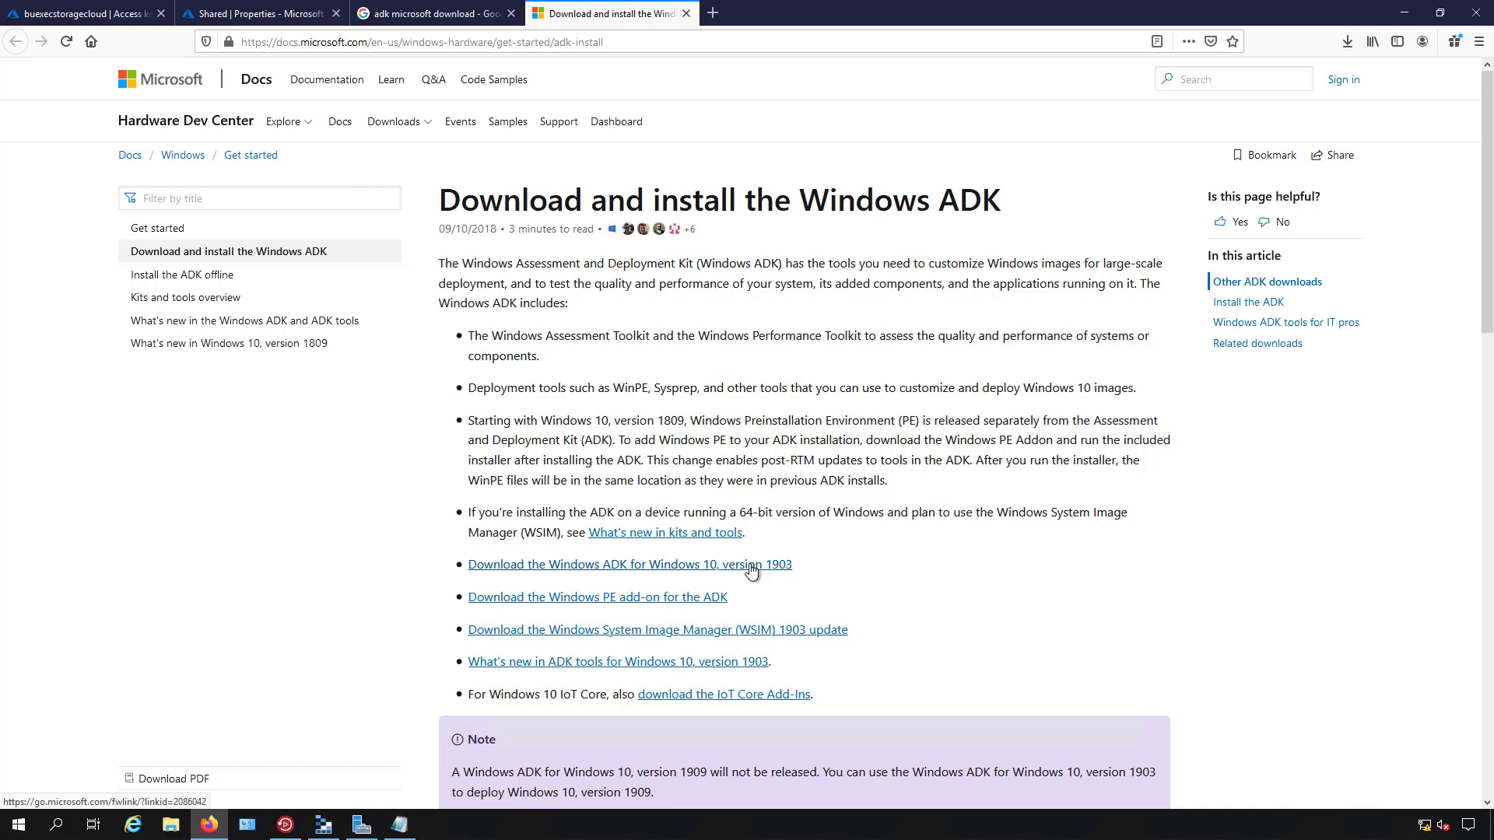
# Save adksetup.exe for Windows ADK 1903 and switch to the Downloads folder.
pyautogui.click(751, 567)
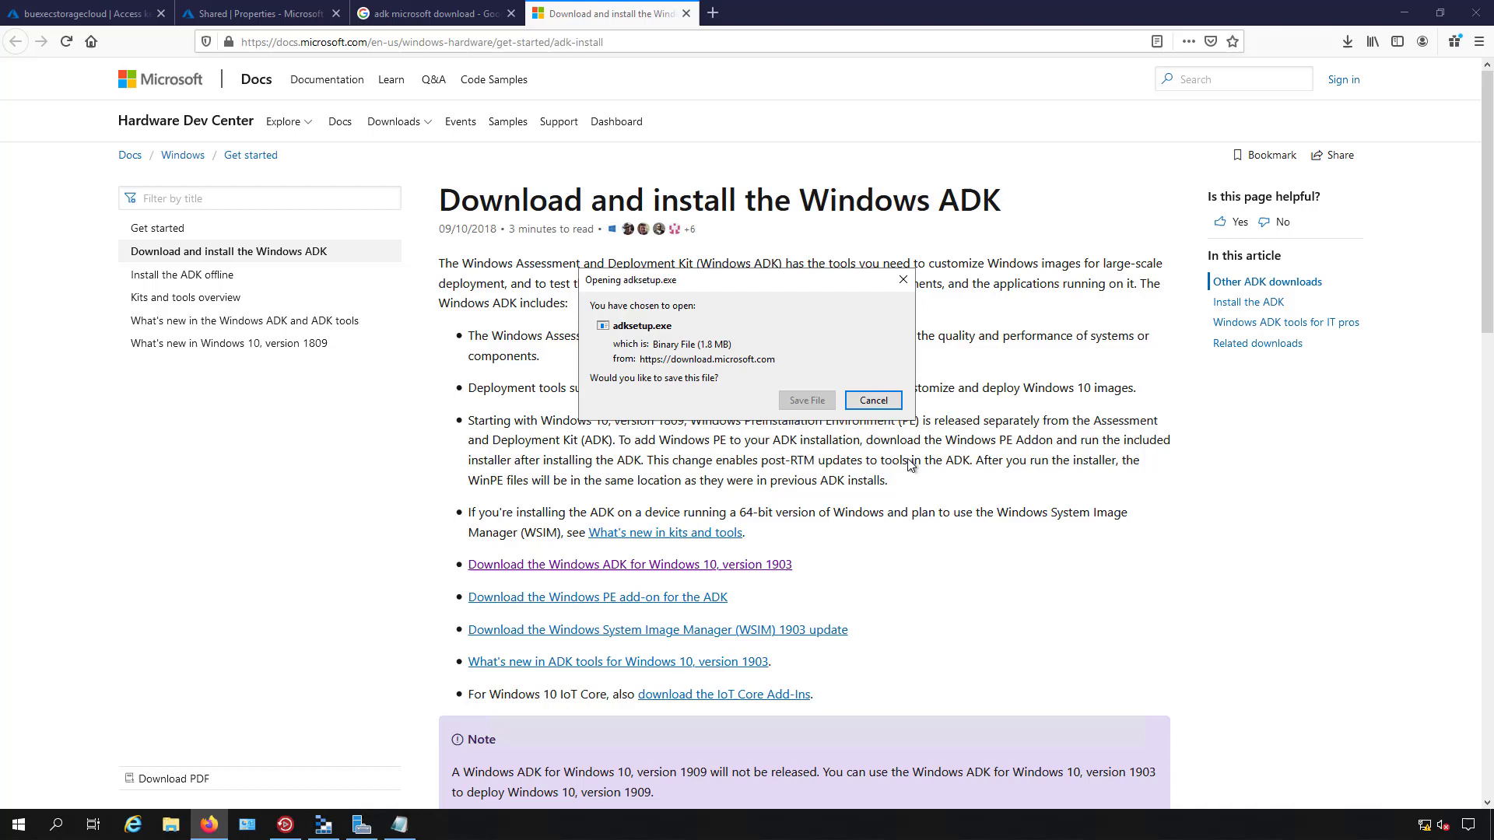
pyautogui.click(811, 400)
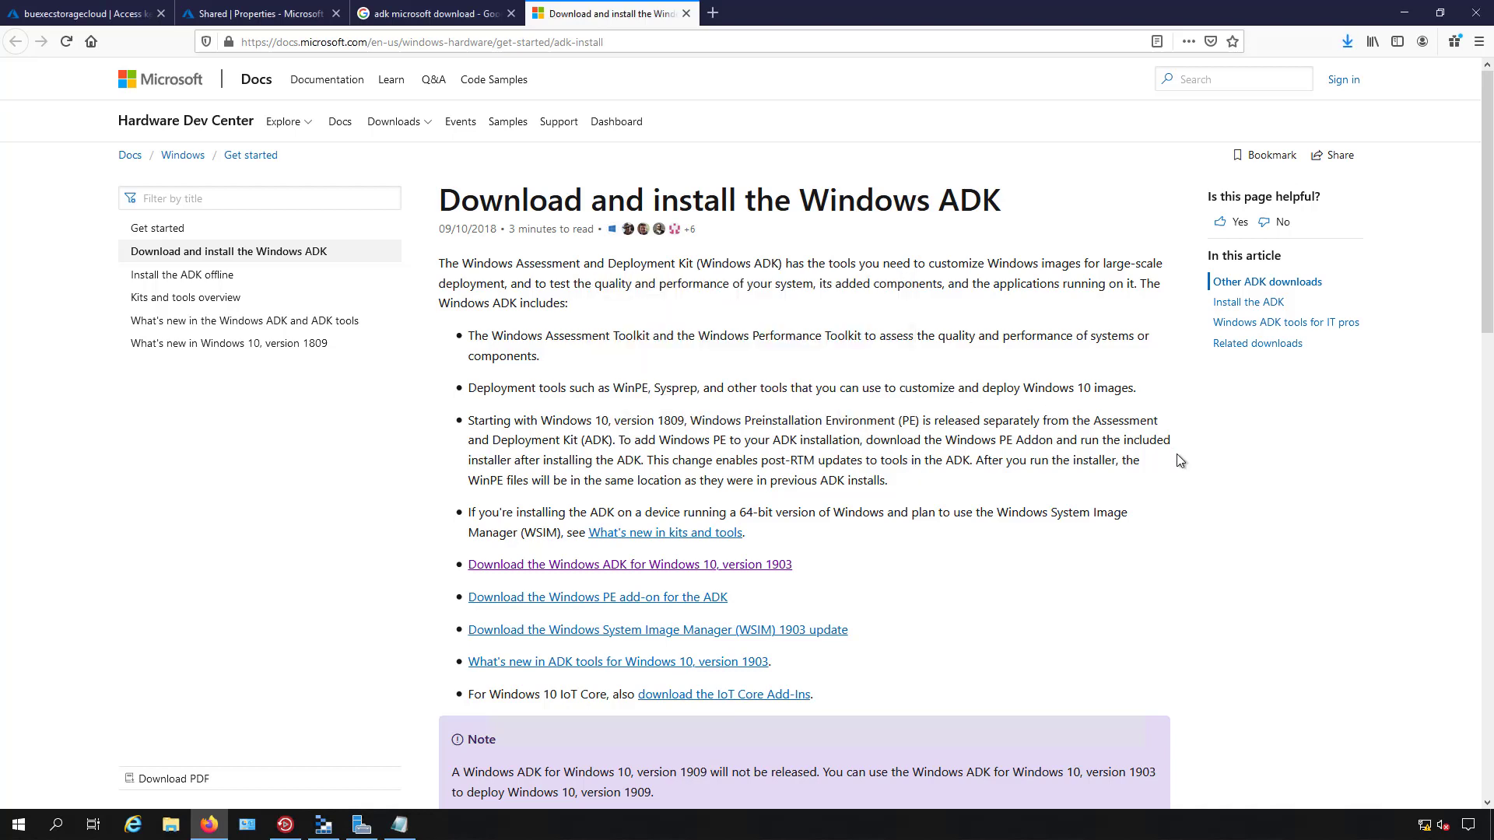
pyautogui.hotkey('alt', 'Tab')
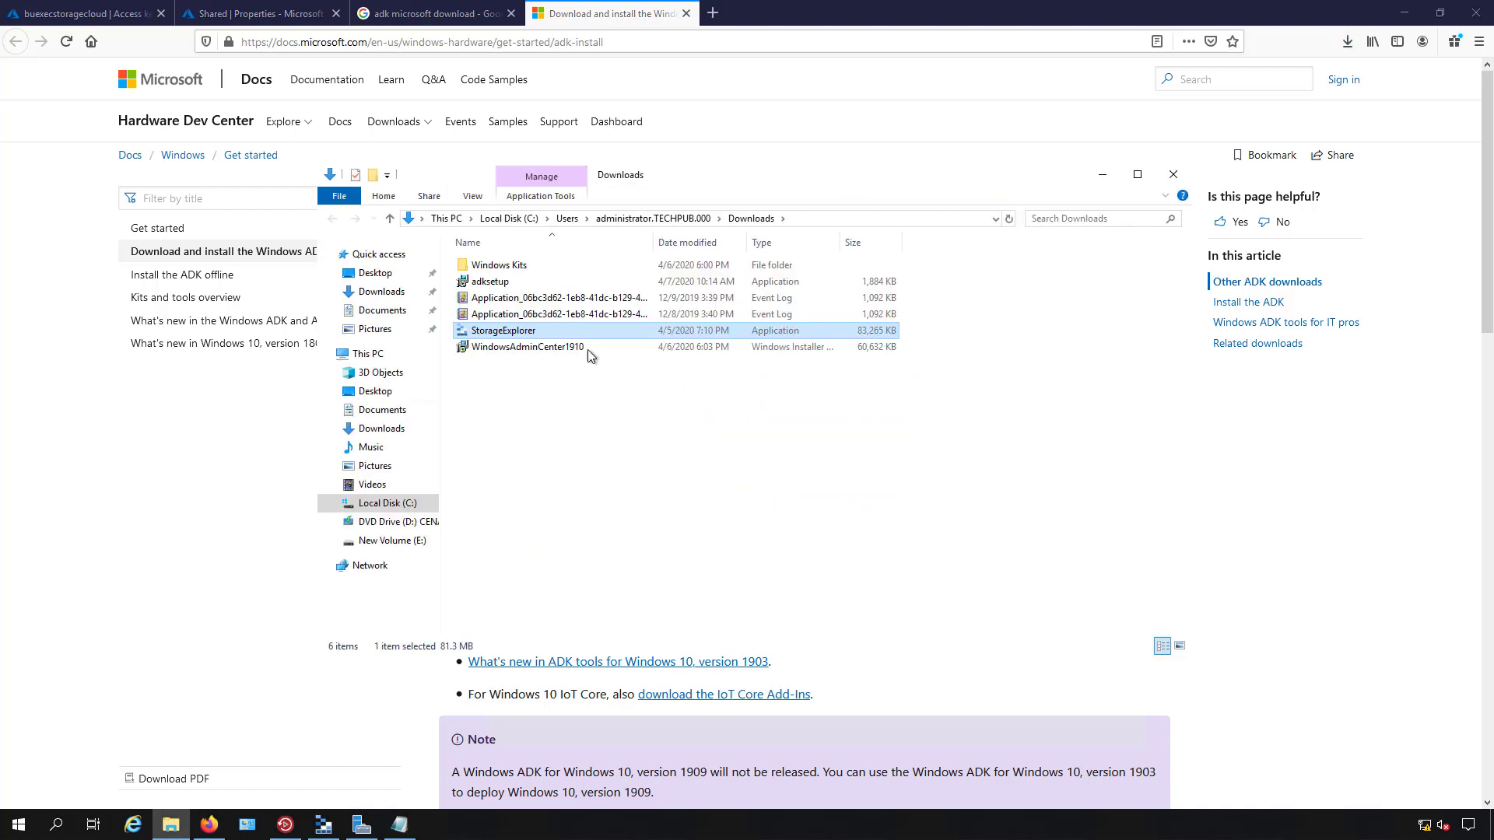
# Run adksetup.exe from the Downloads folder.
pyautogui.click(499, 283)
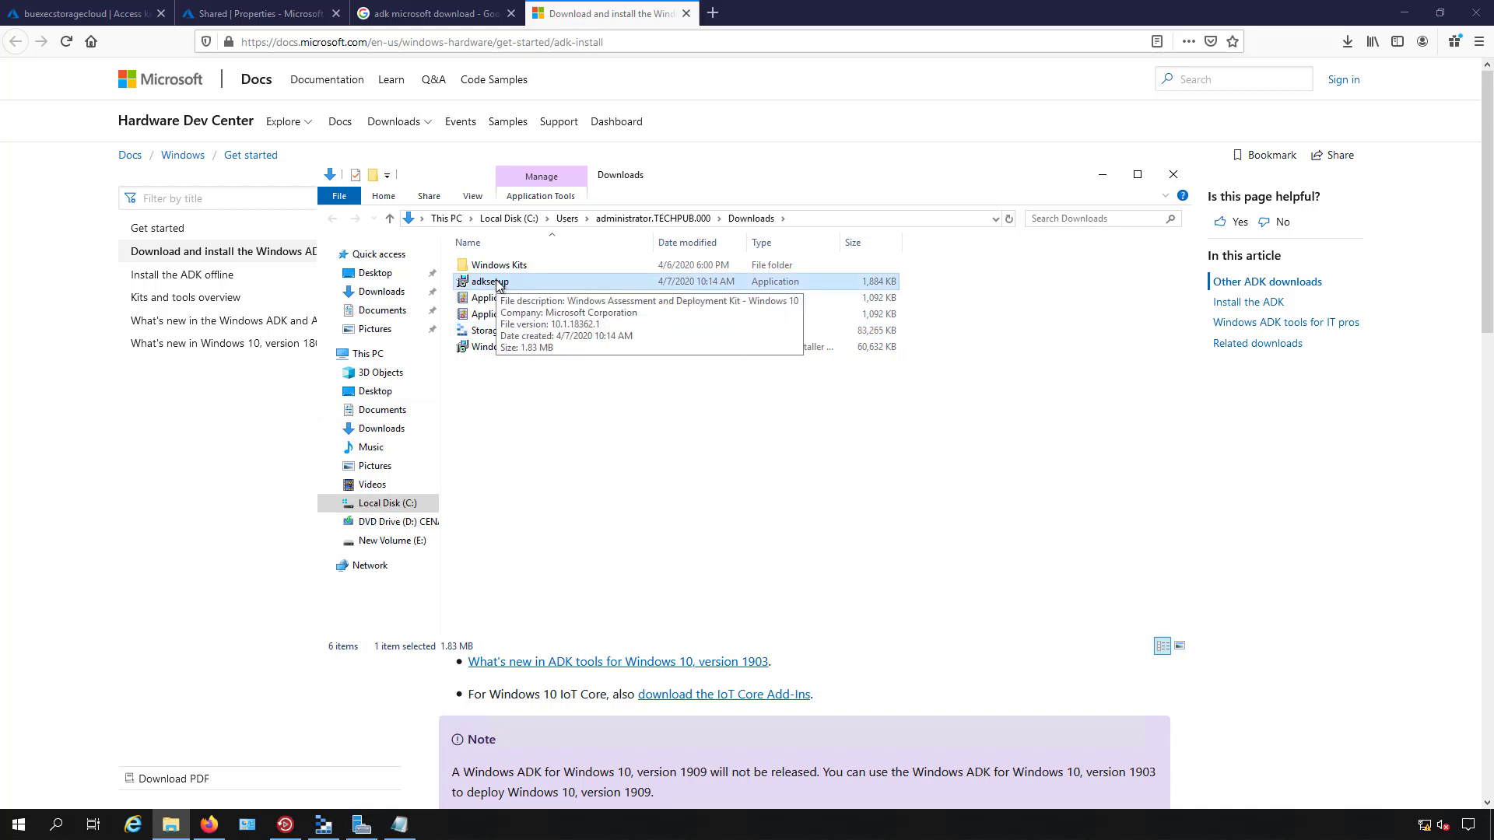
pyautogui.doubleClick(499, 284)
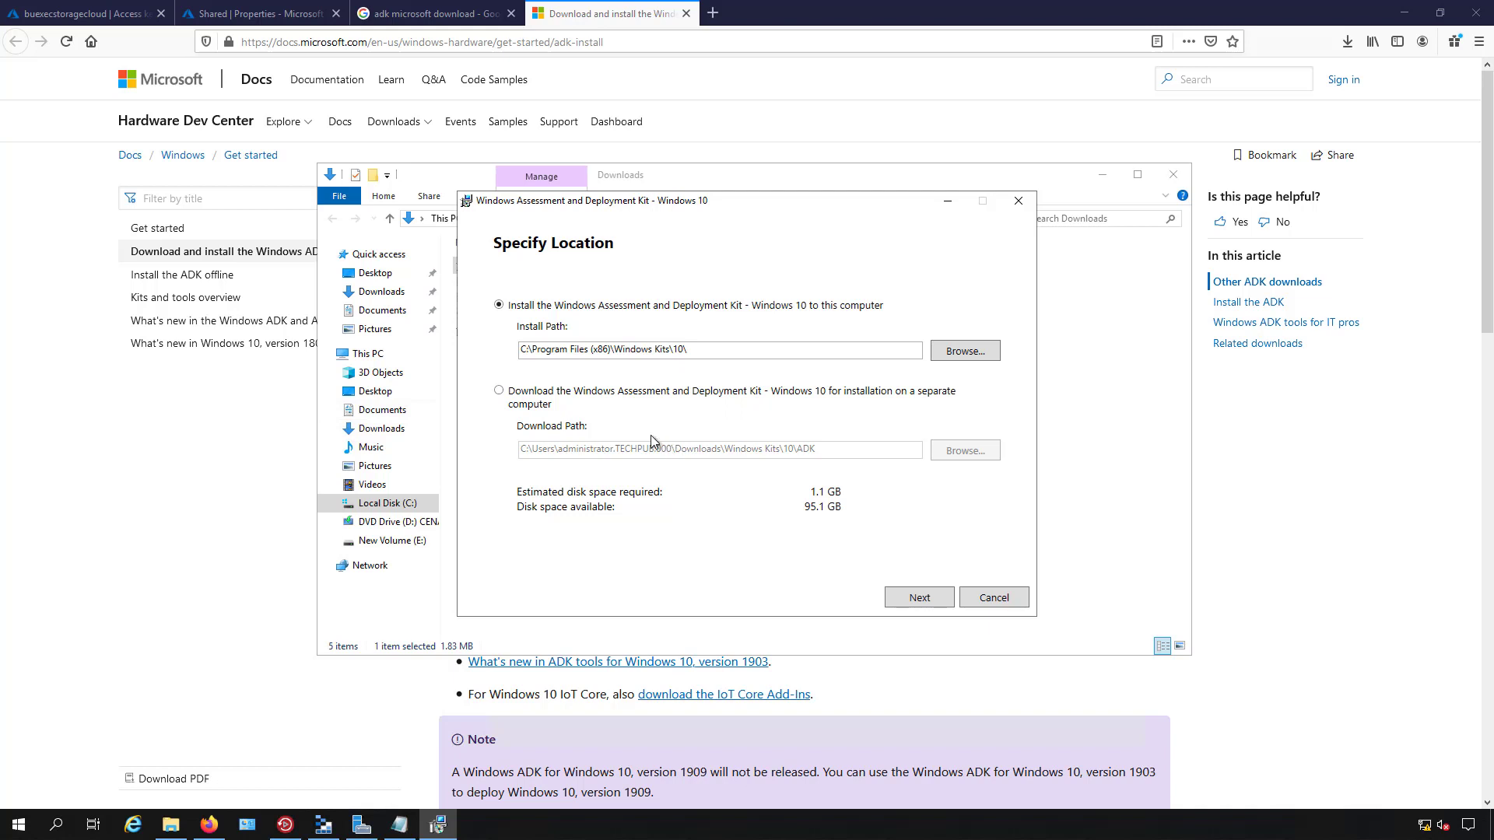
# Install to this computer at the default path, decline anonymous usage data, and accept the license.
pyautogui.click(545, 404)
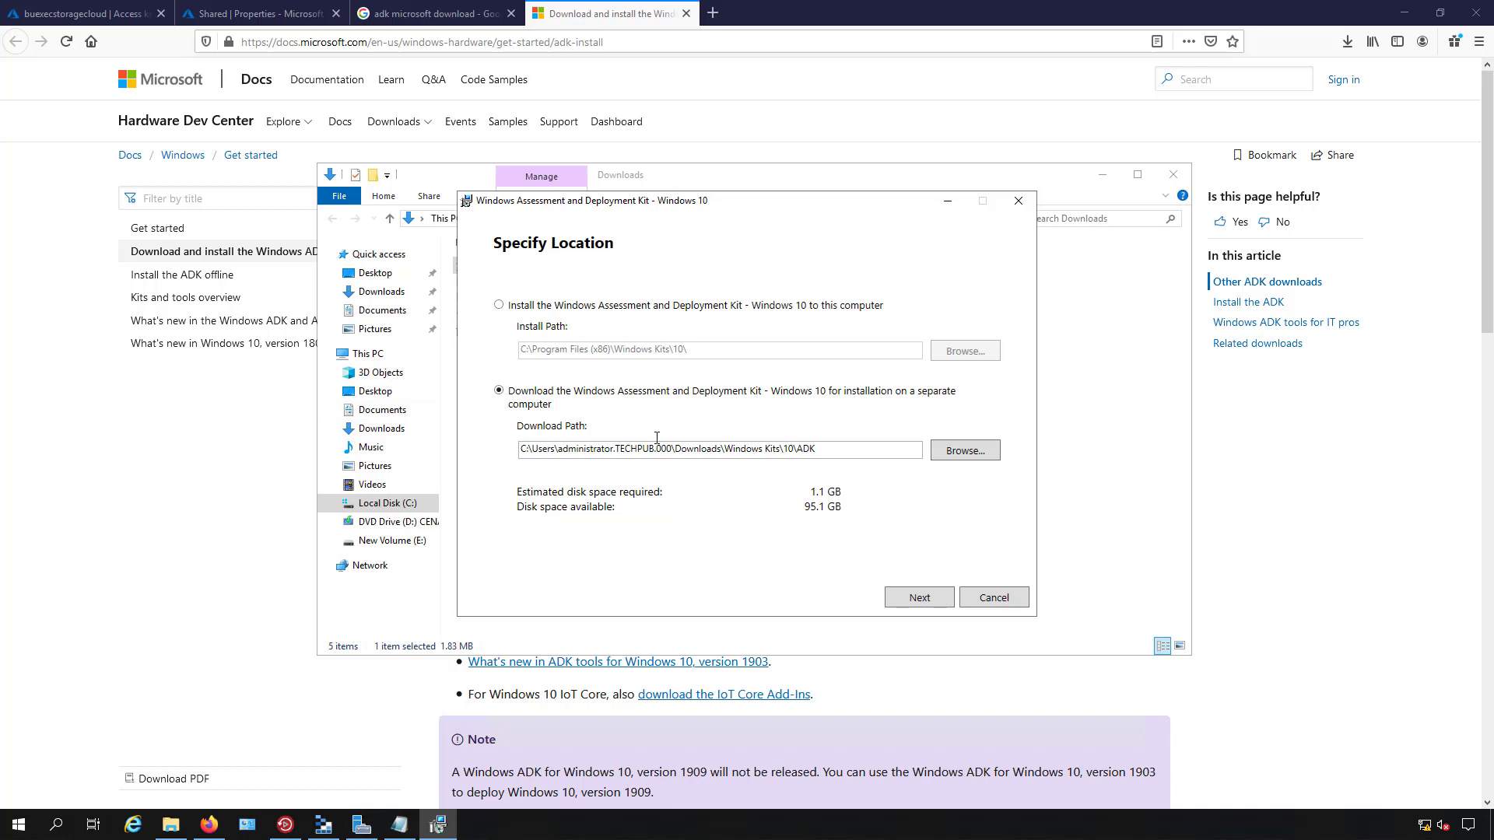
pyautogui.click(554, 306)
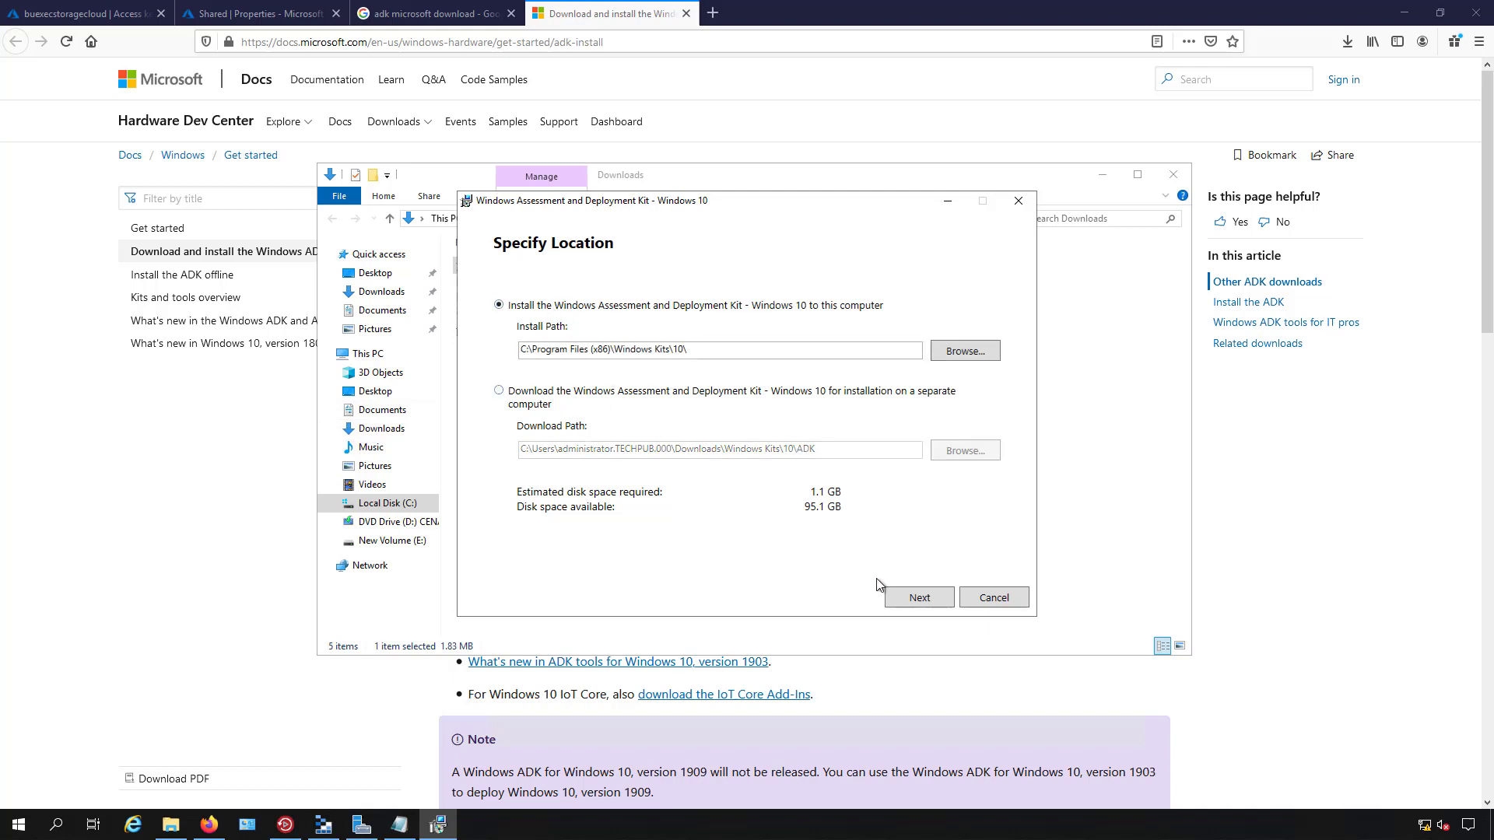
pyautogui.click(917, 600)
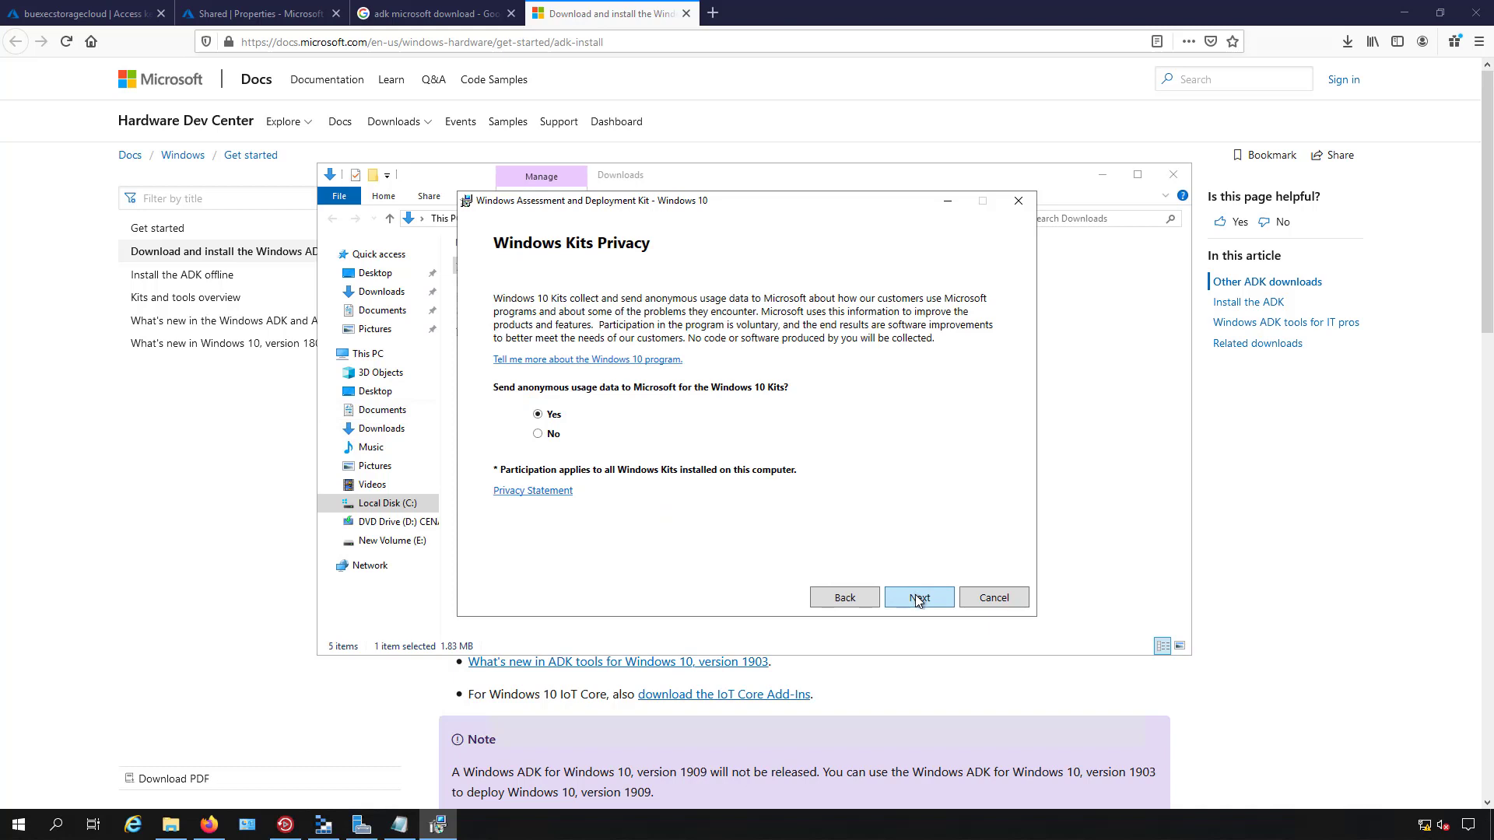
pyautogui.click(541, 434)
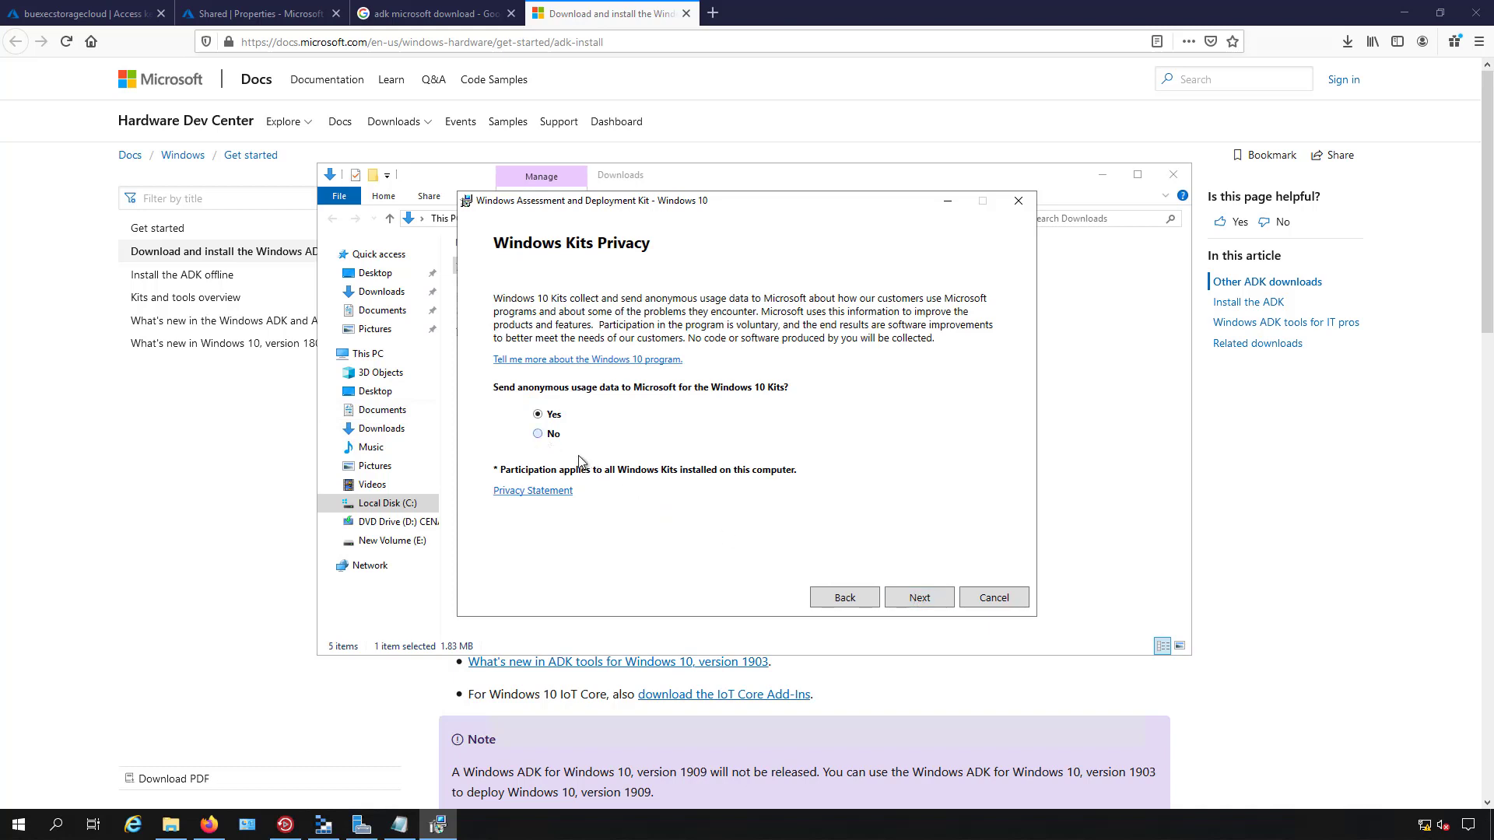
pyautogui.click(912, 600)
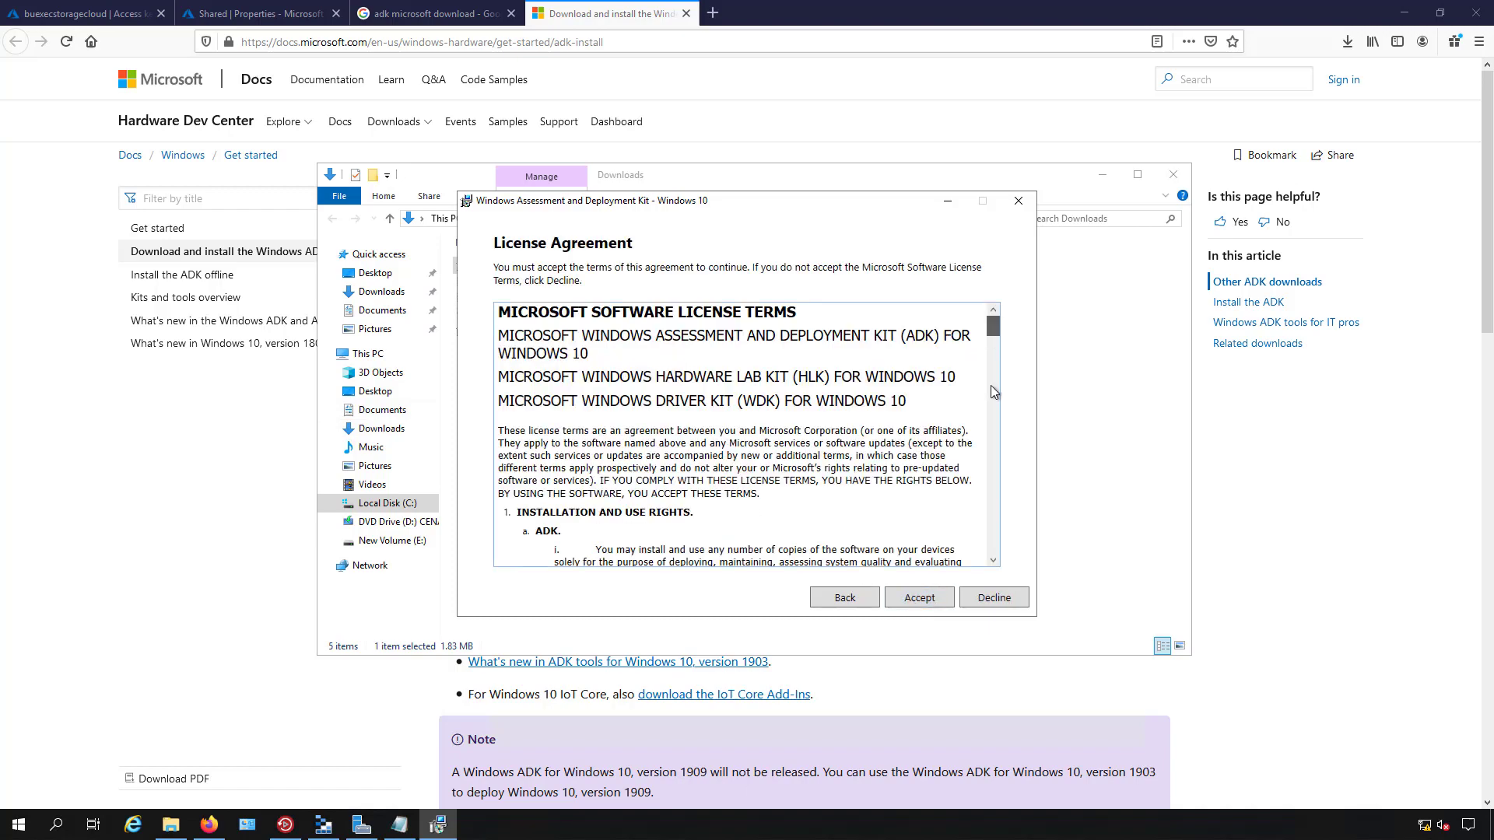
pyautogui.scroll(-20, 994, 392)
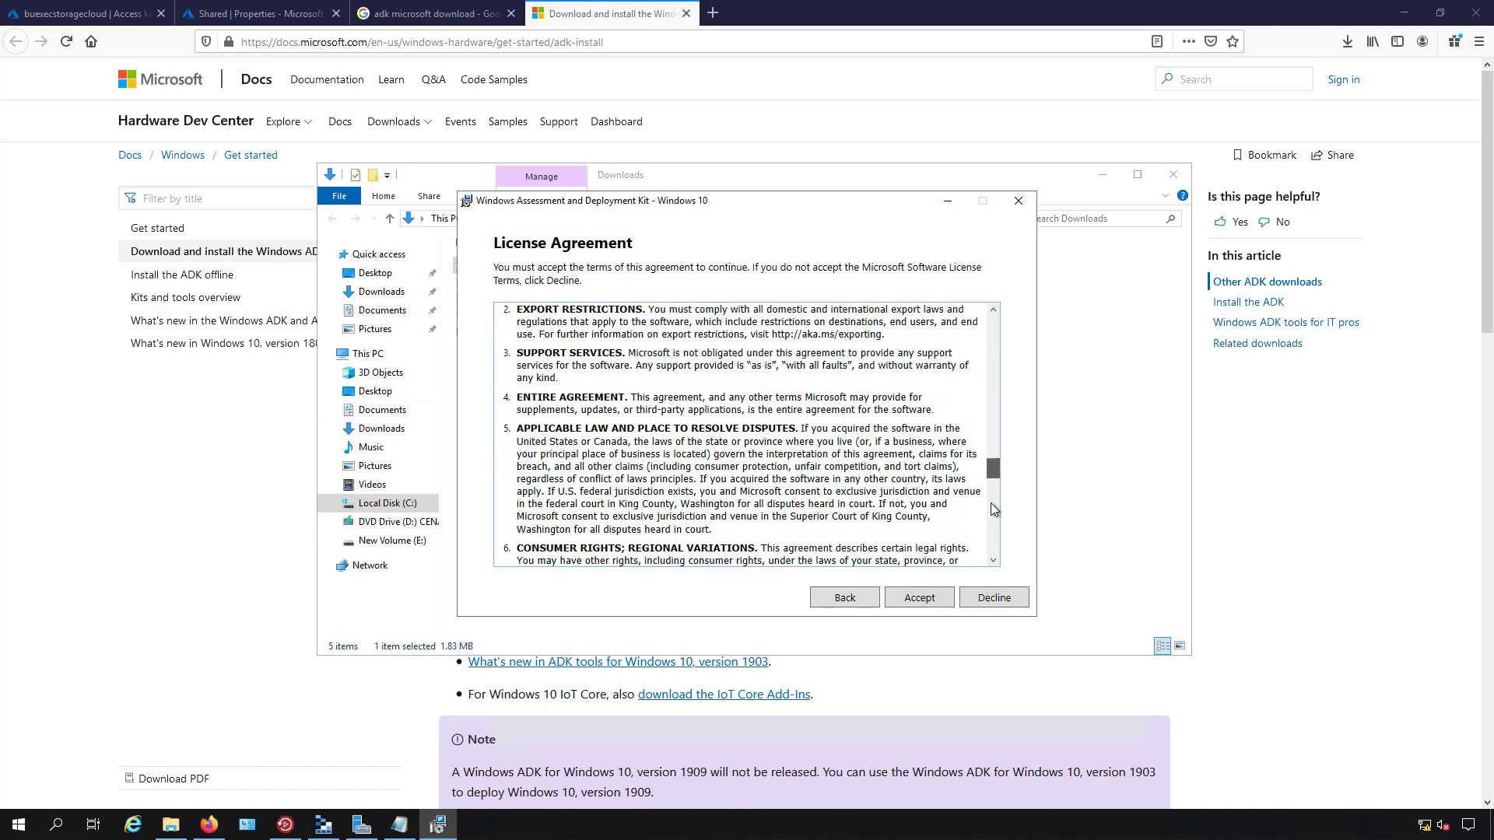
pyautogui.click(912, 600)
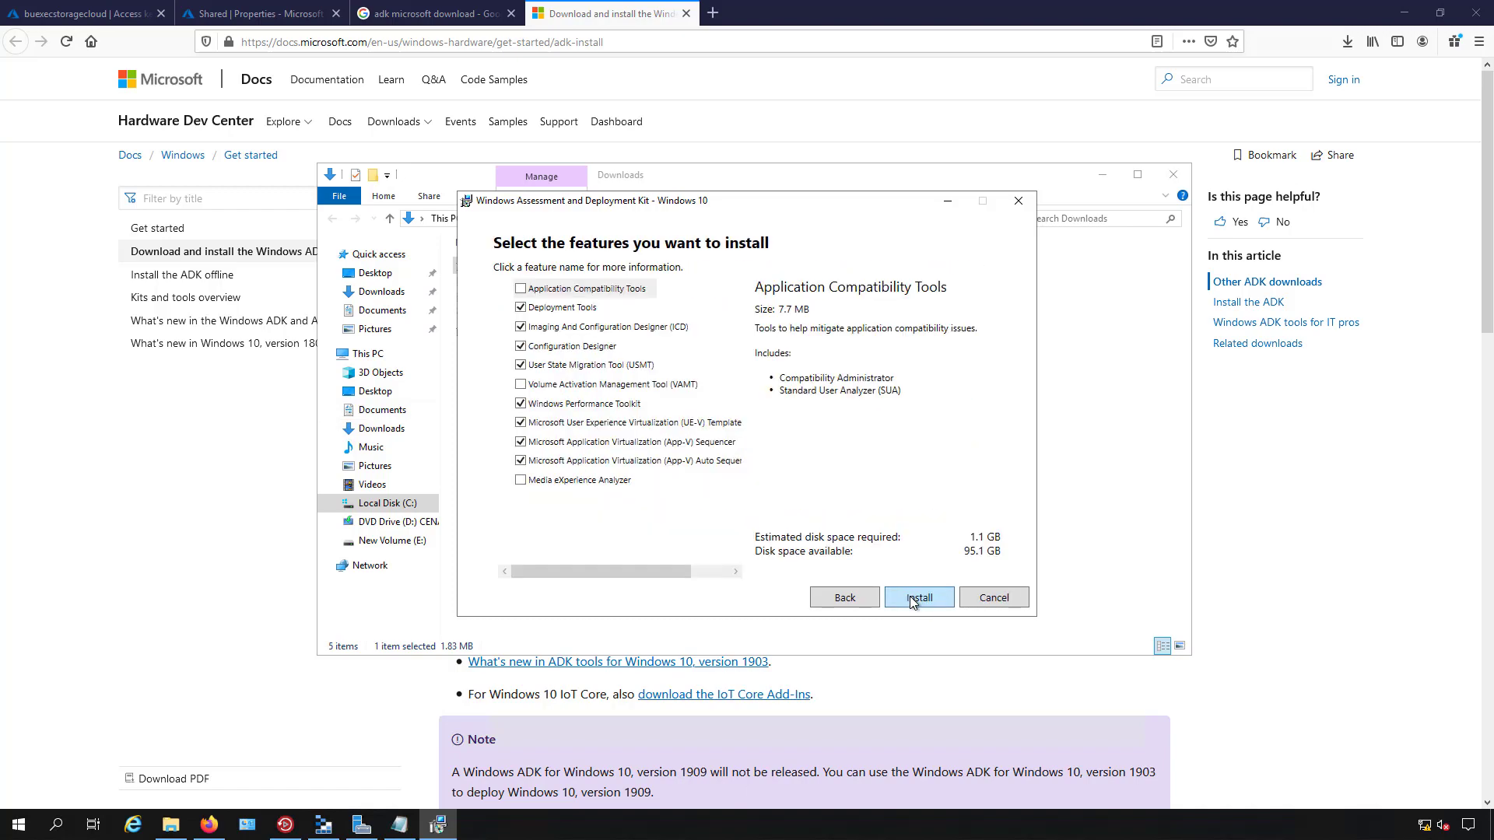
# Deselect every feature except Deployment Tools and start the installation.
pyautogui.click(521, 327)
pyautogui.click(521, 346)
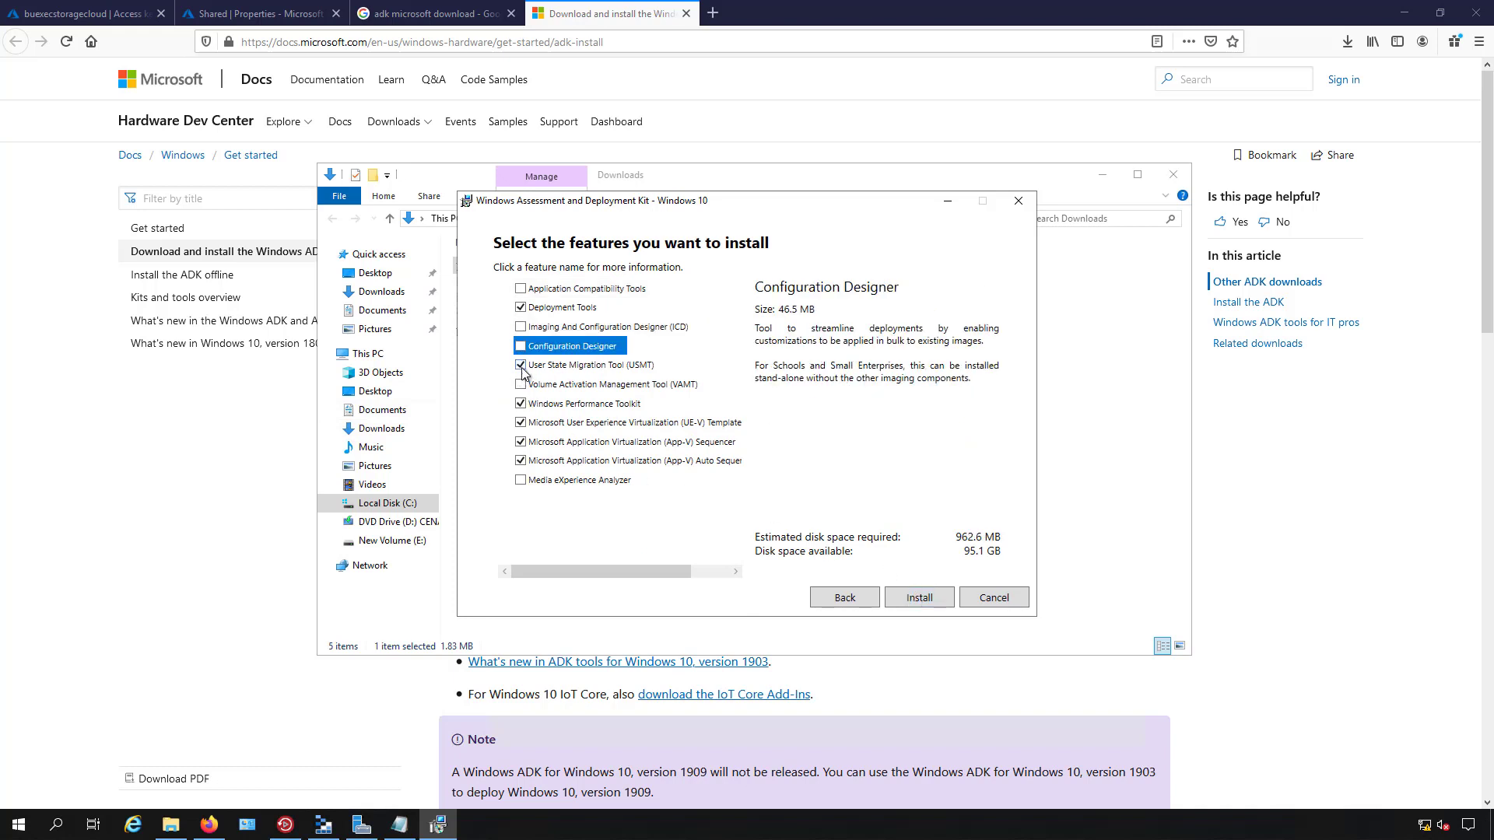
pyautogui.click(520, 365)
pyautogui.click(520, 403)
pyautogui.click(521, 423)
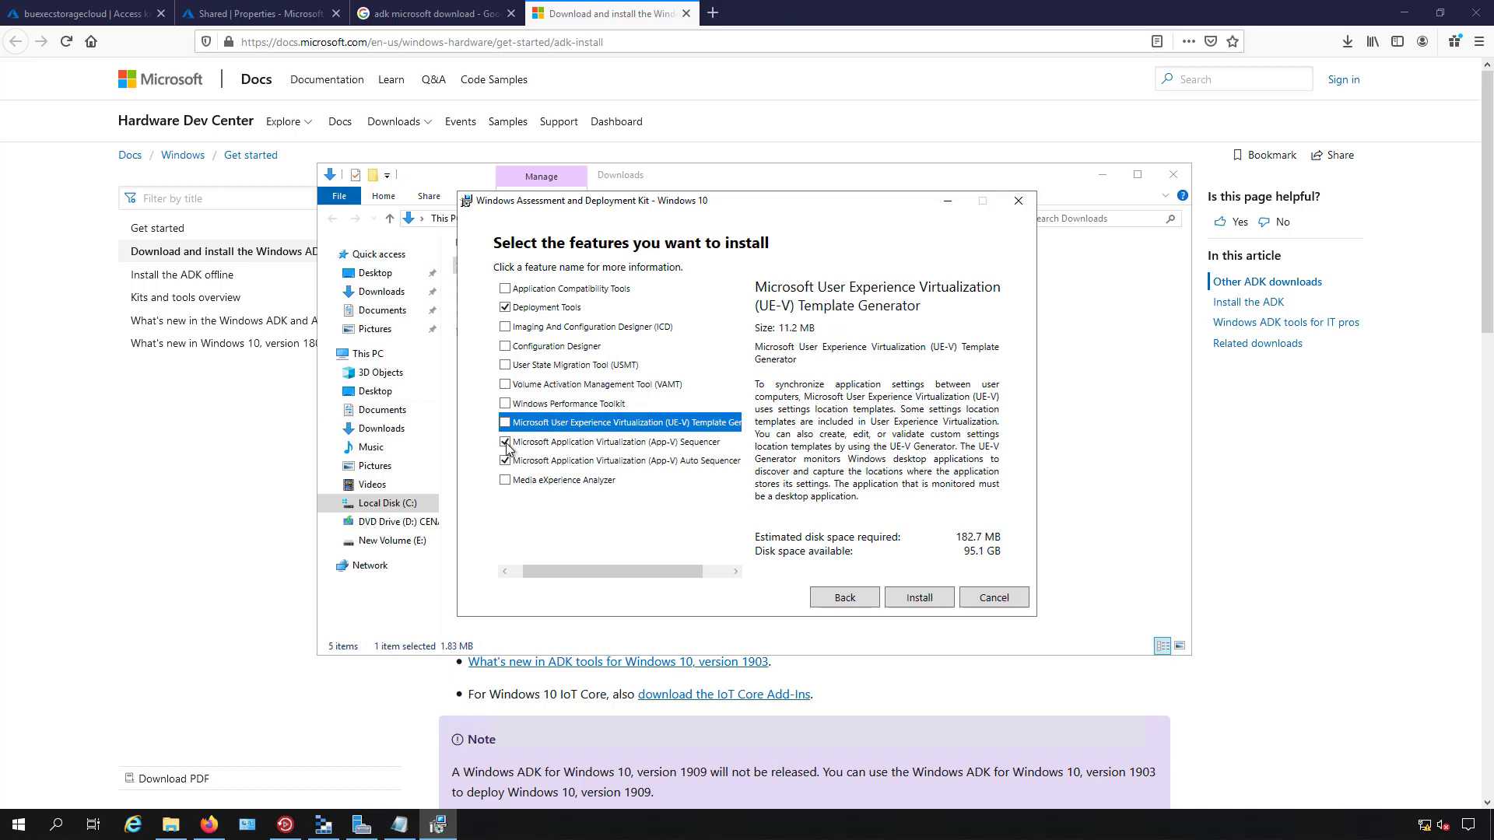
pyautogui.click(507, 442)
pyautogui.click(529, 462)
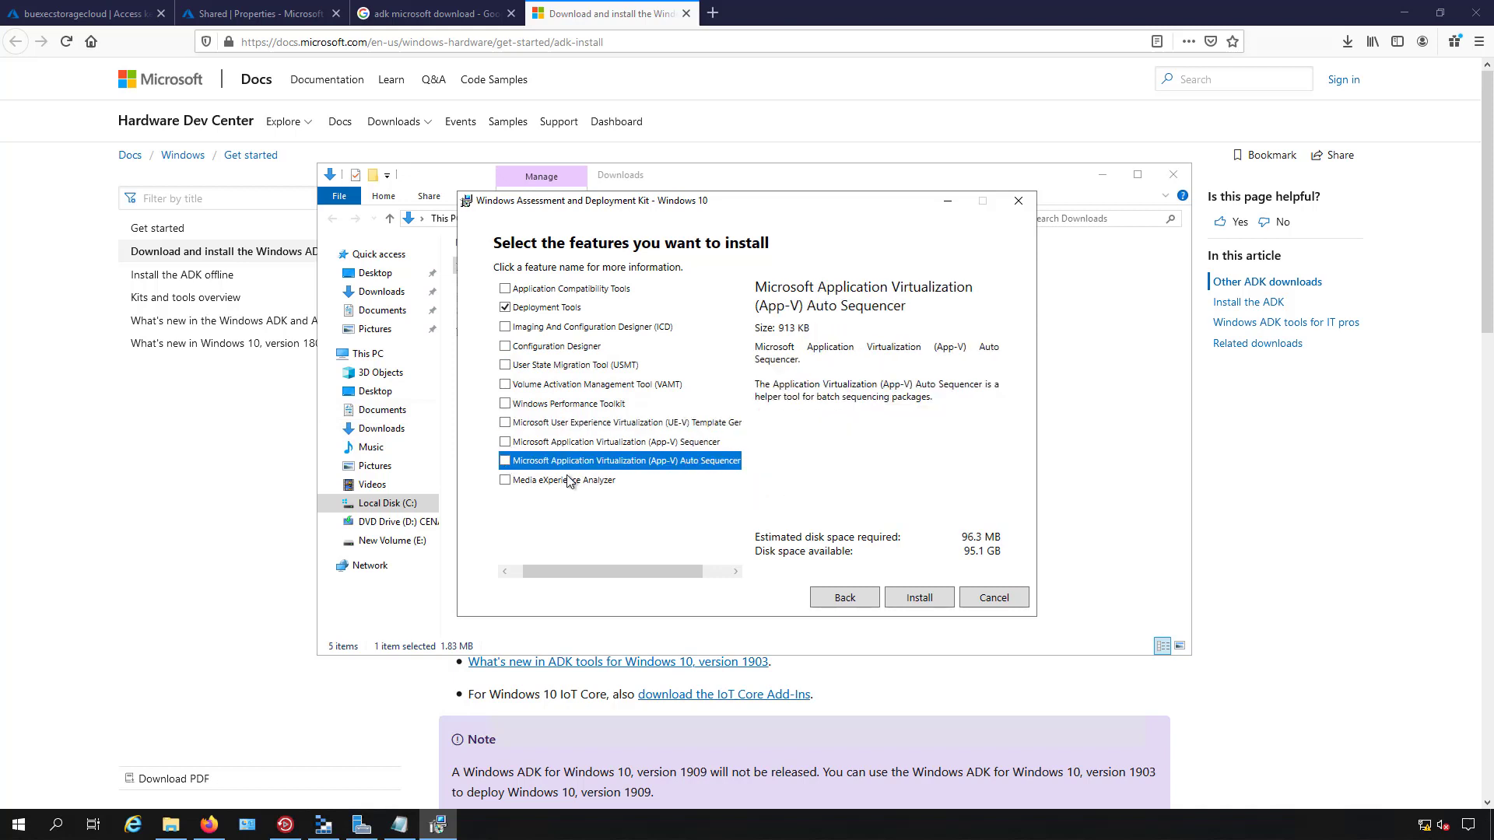
pyautogui.click(912, 597)
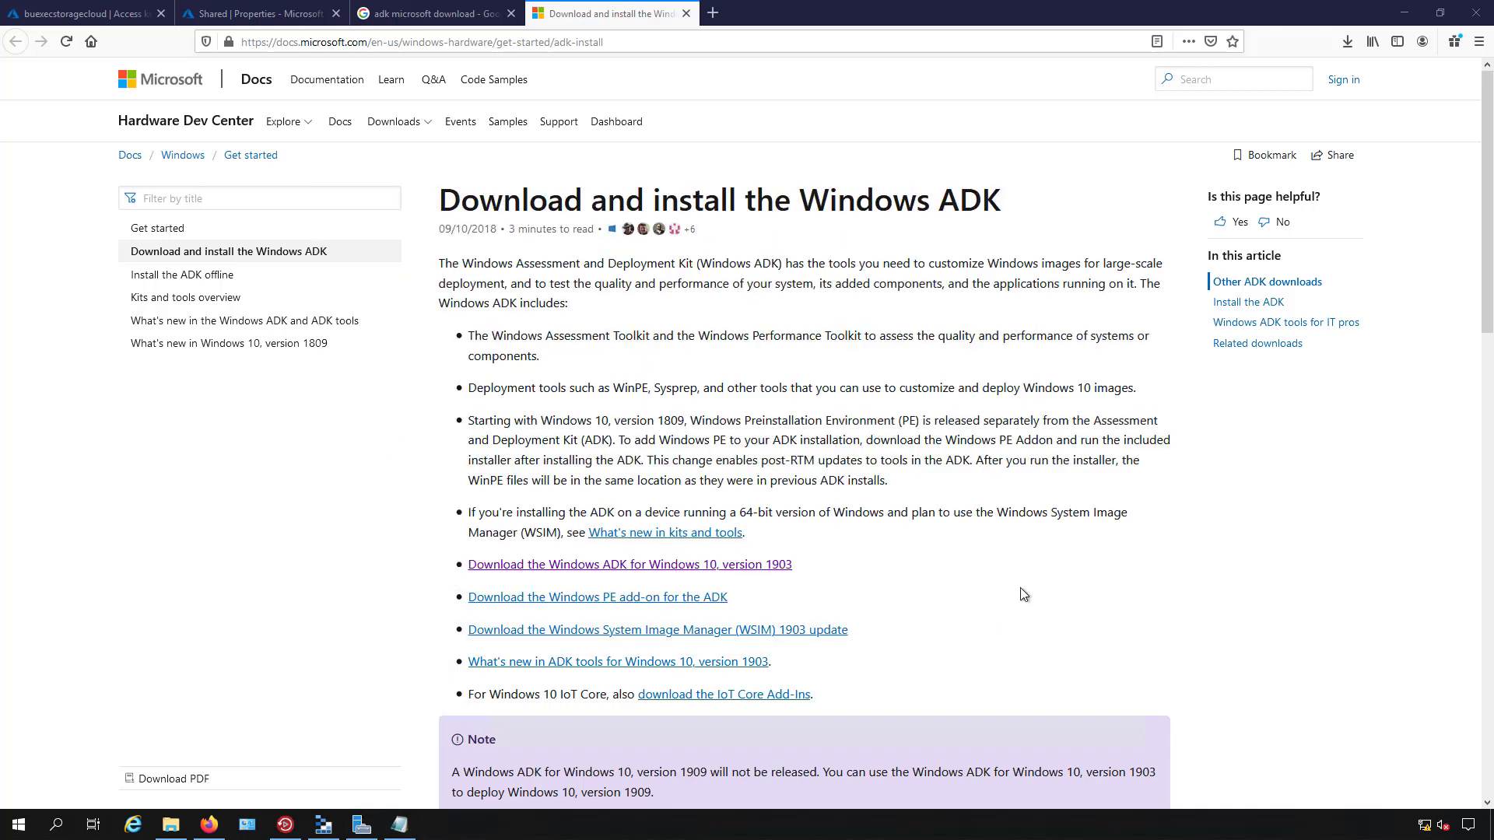
# Download and save adkwinpesetup.exe, then launch it from Firefox's Downloads list.
pyautogui.scroll(-2, 1021, 587)
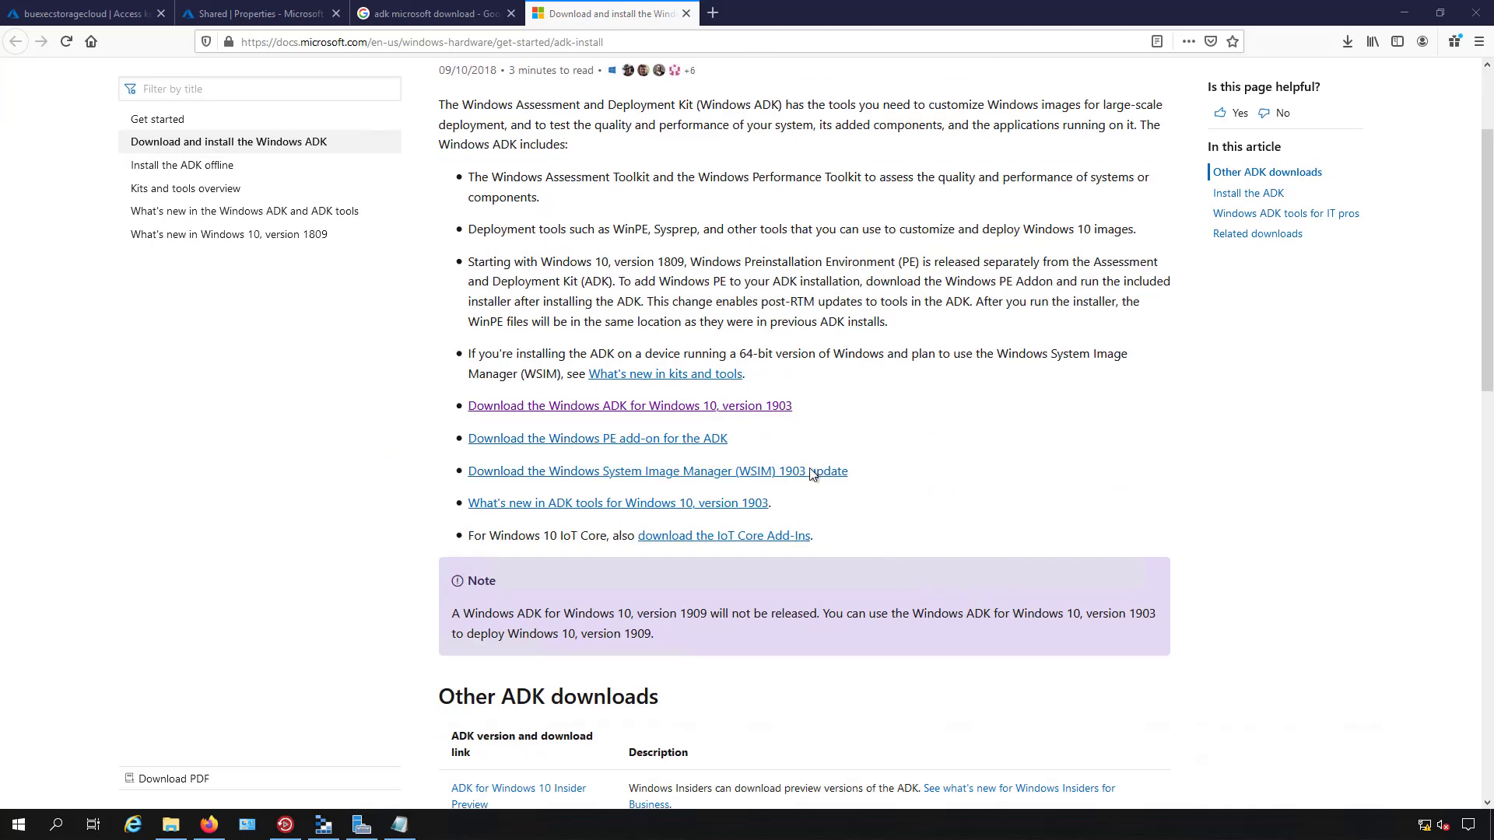
pyautogui.click(645, 441)
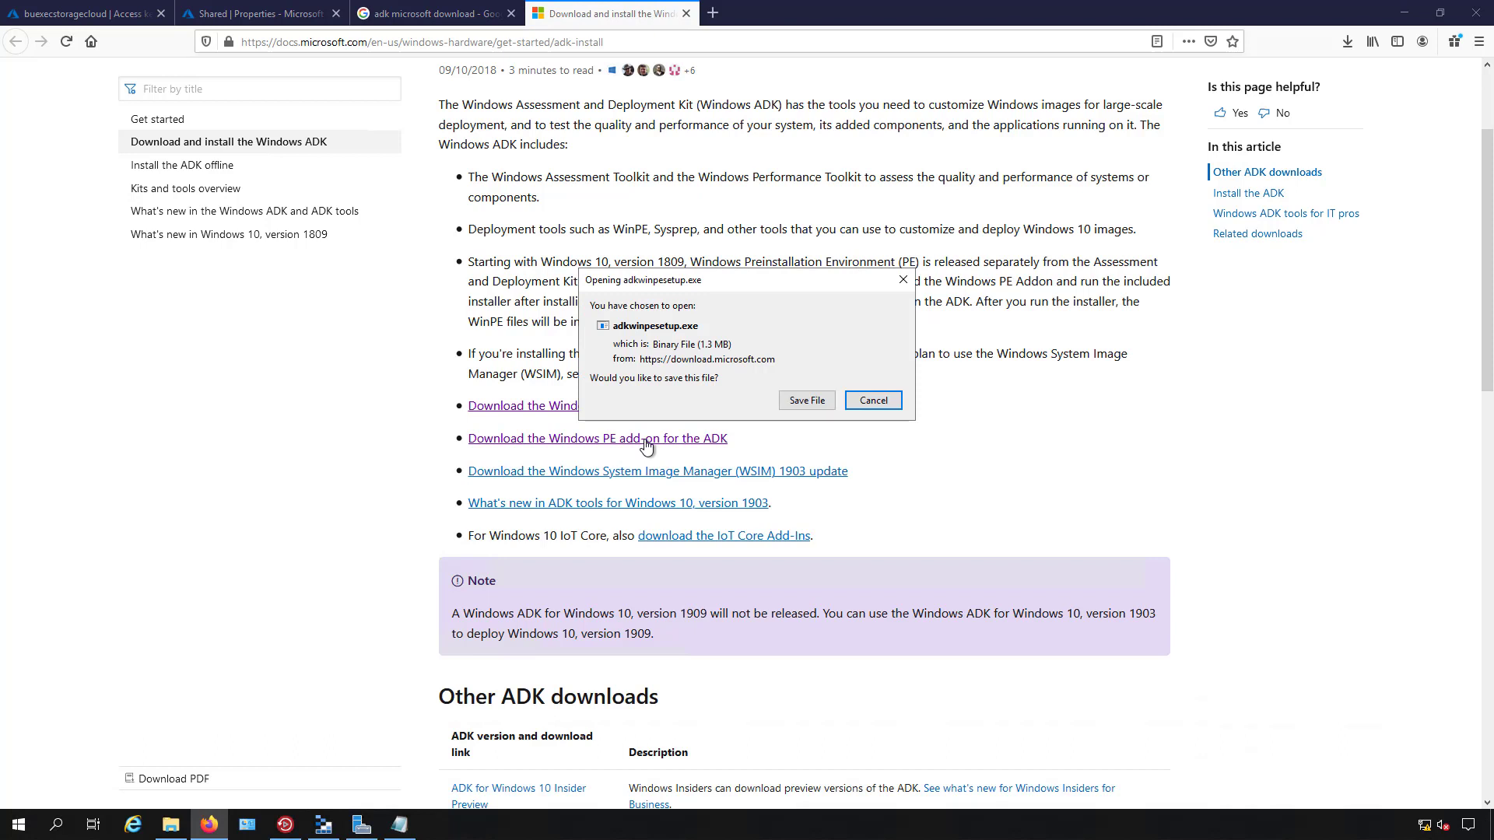
pyautogui.click(809, 401)
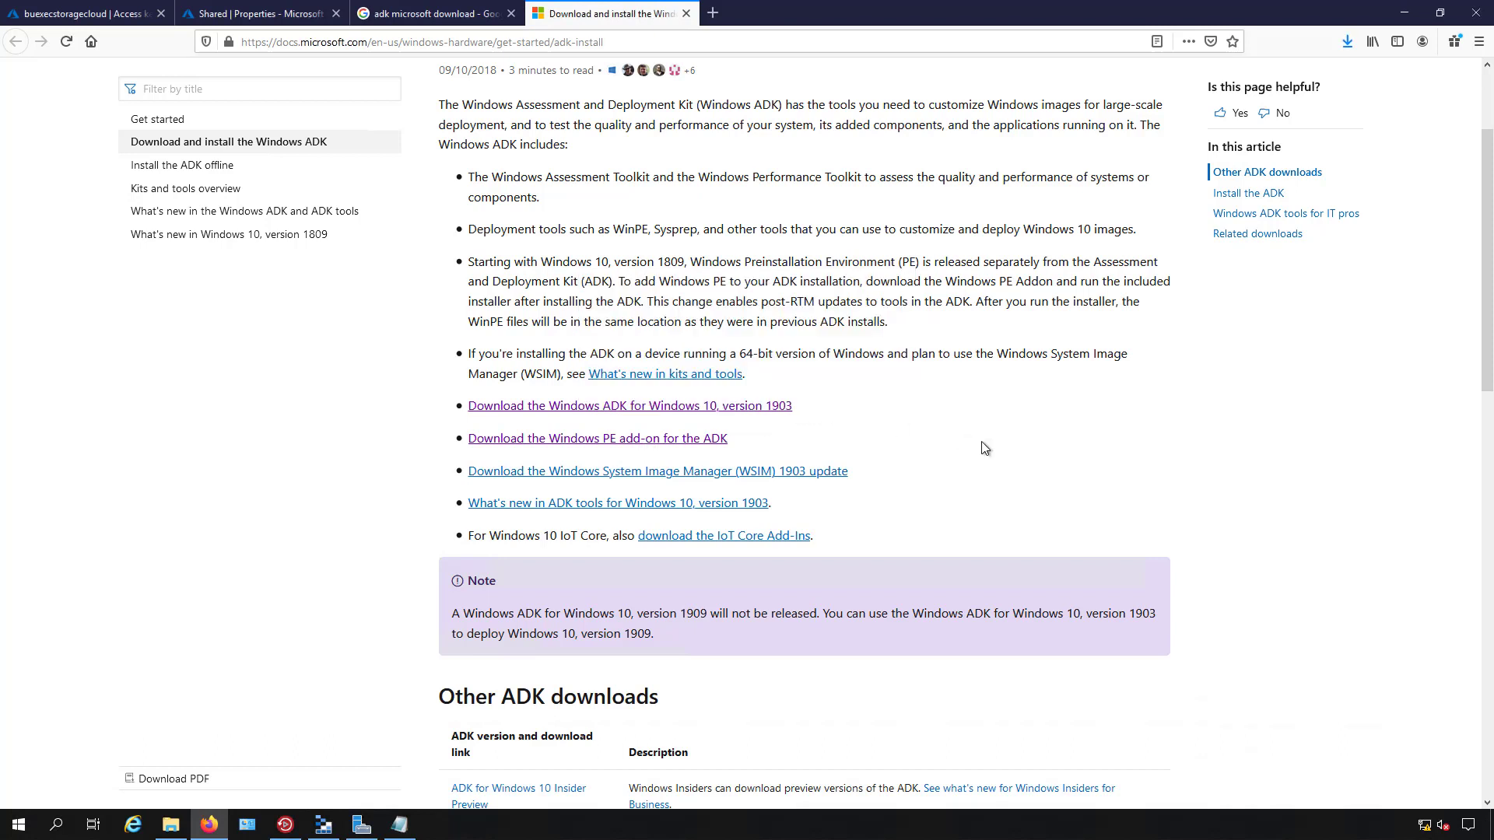
pyautogui.click(1347, 41)
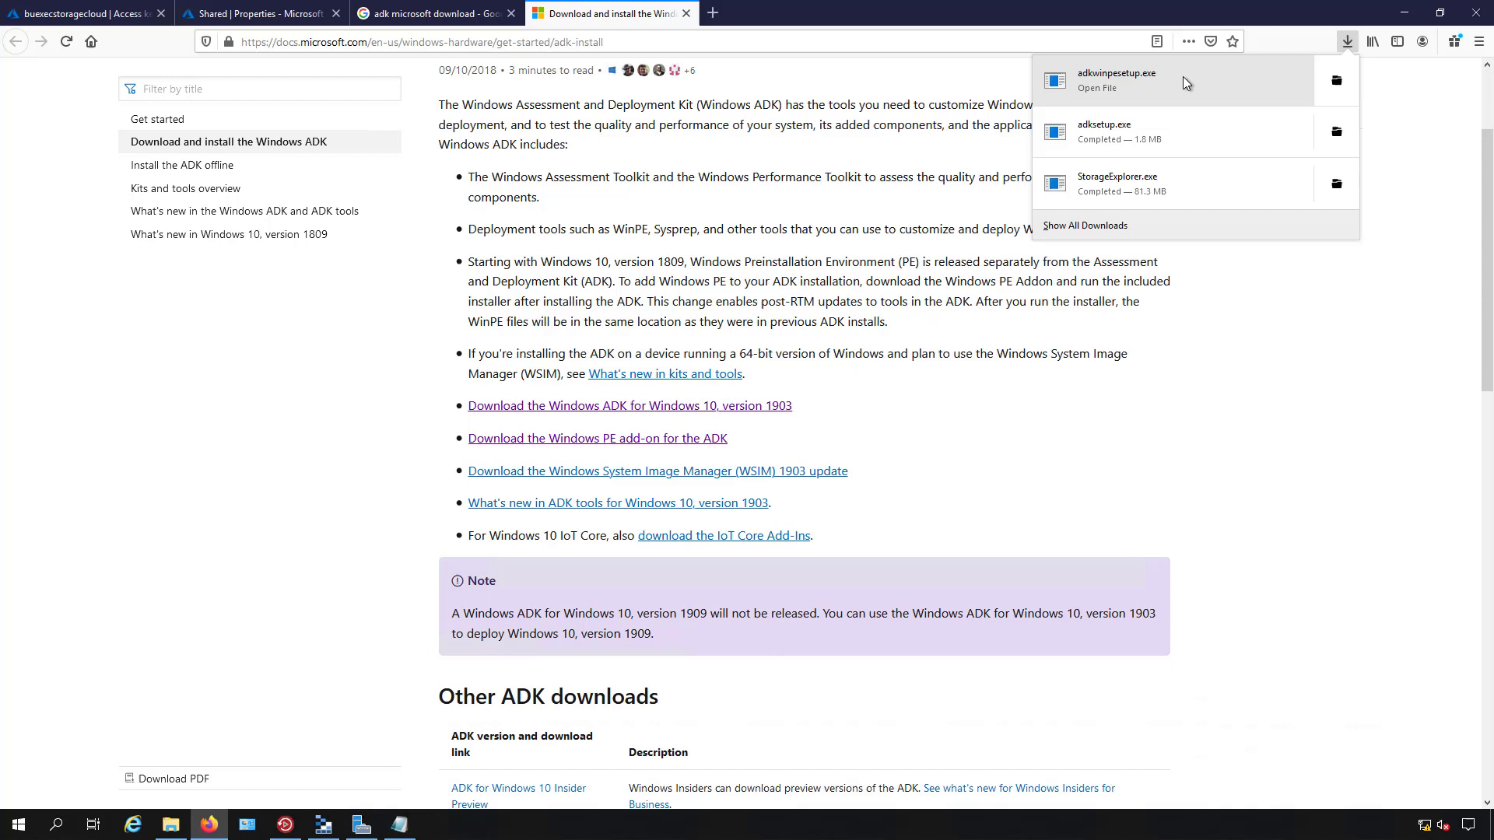
pyautogui.click(1172, 78)
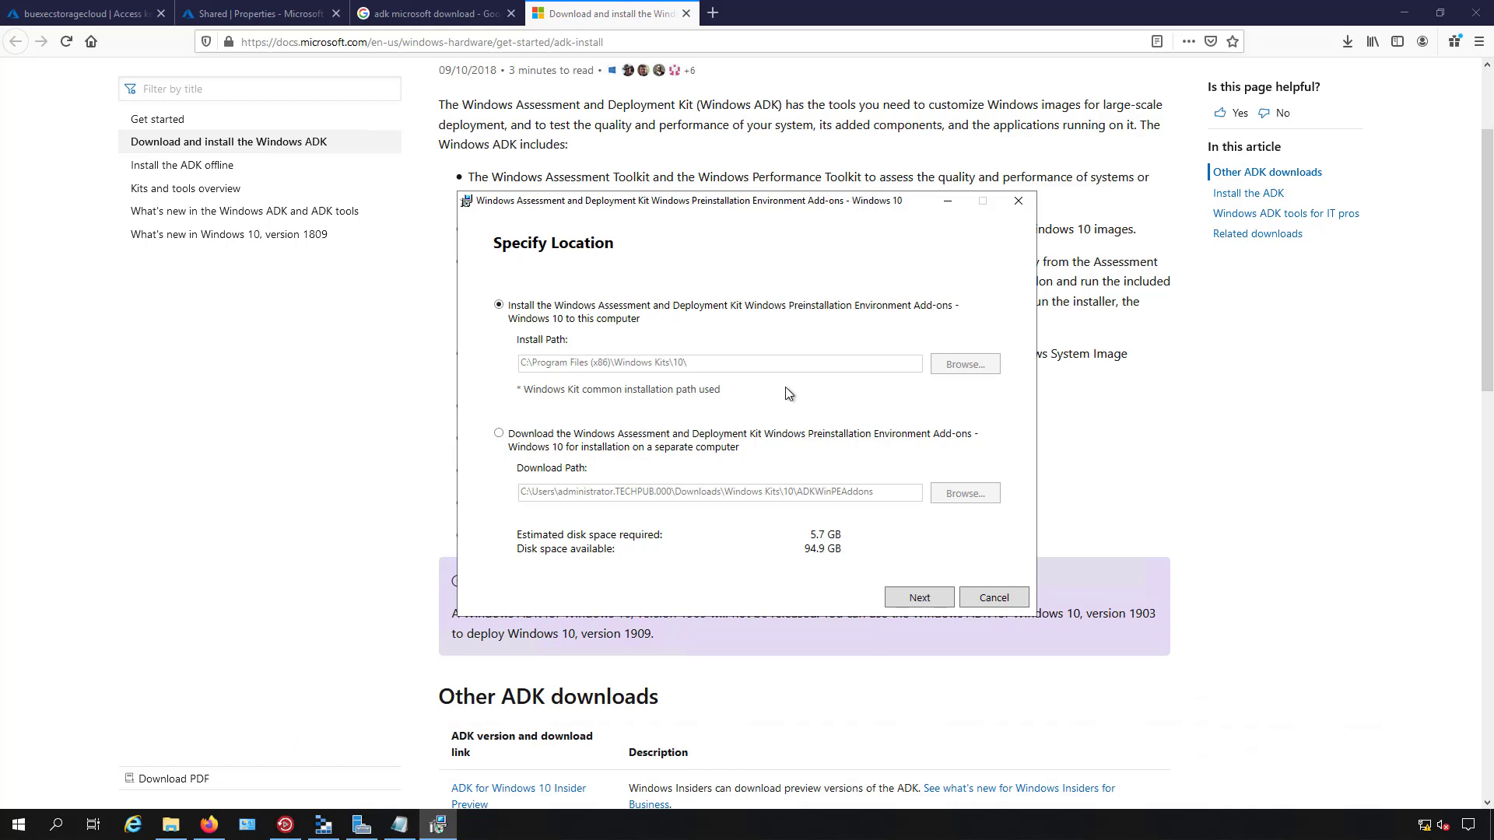
# Install the Windows PE add-ons at the default location, close the installer, and minimize Firefox.
pyautogui.click(910, 603)
pyautogui.click(918, 601)
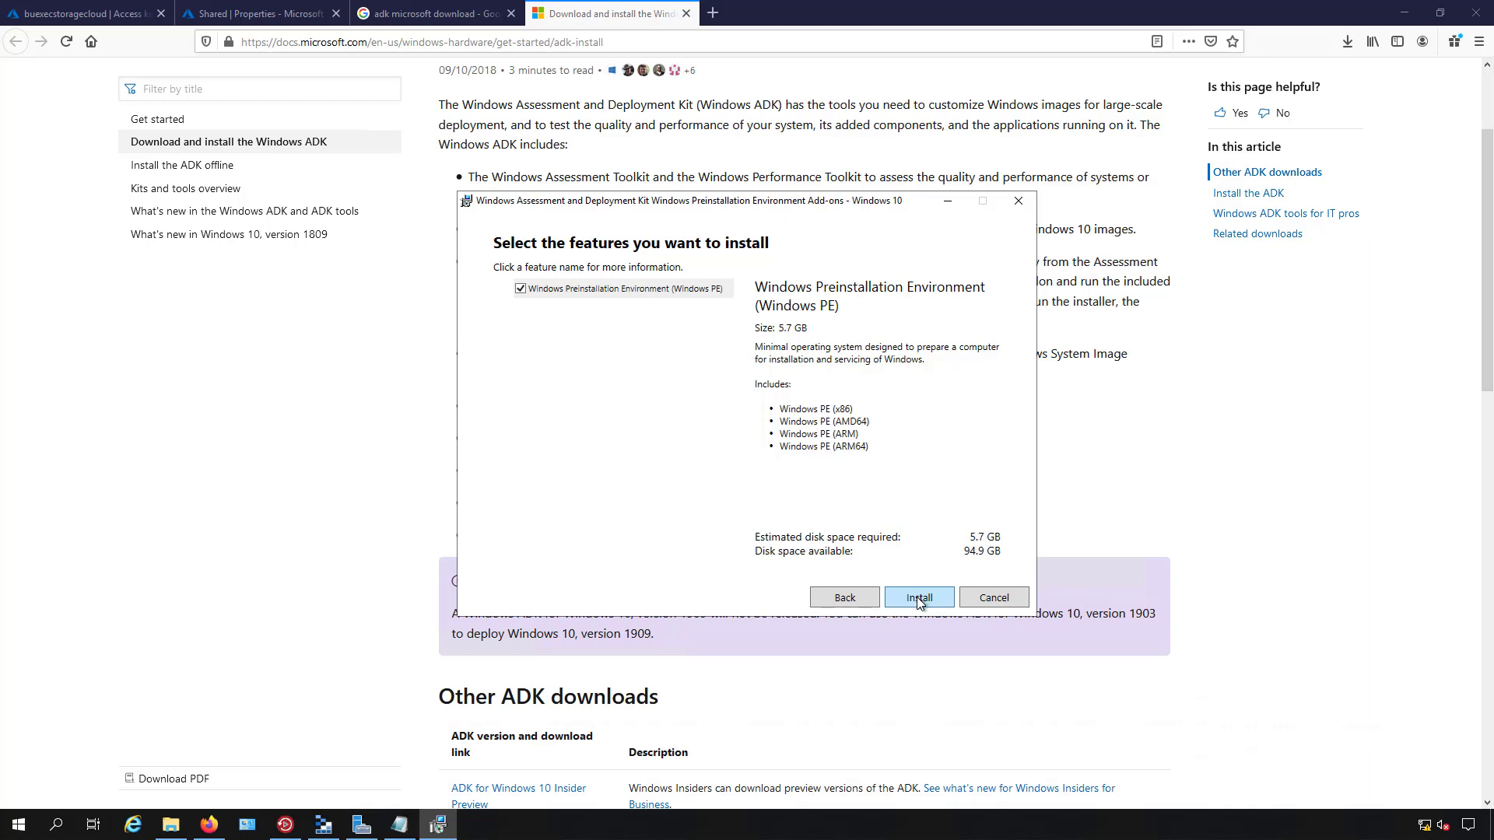
pyautogui.click(918, 599)
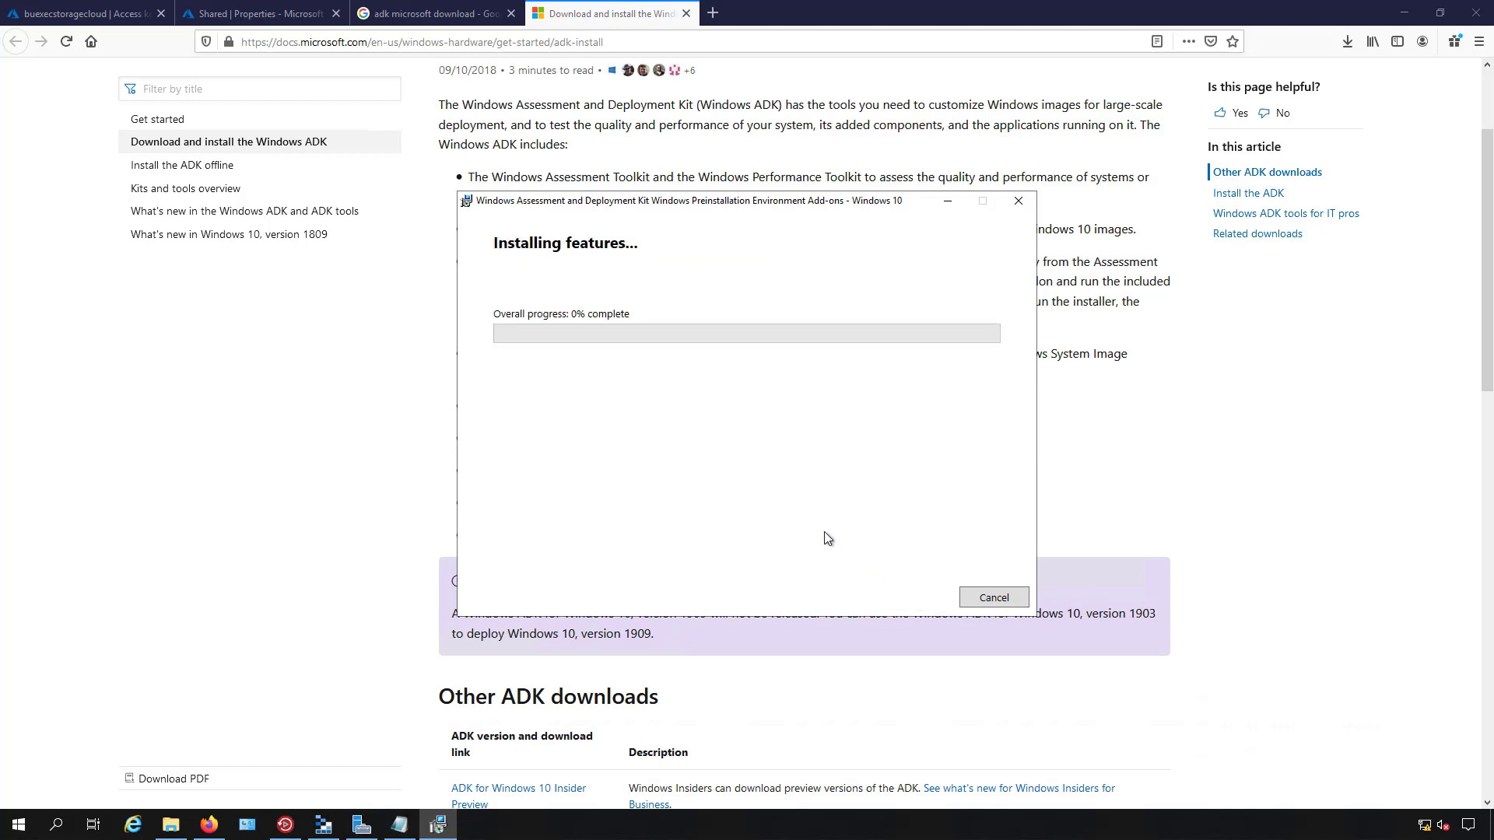
pyautogui.click(984, 598)
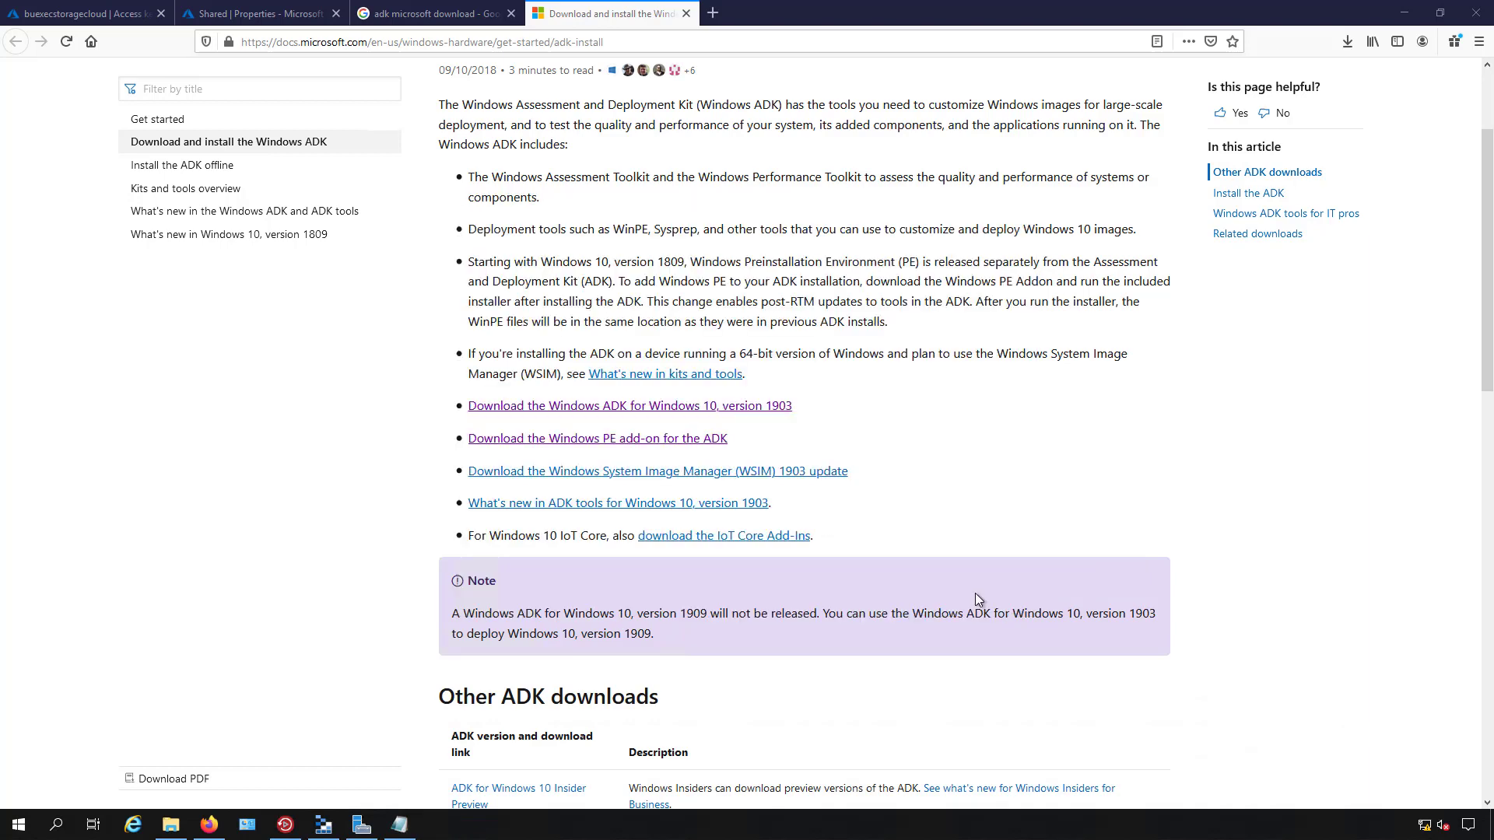
pyautogui.click(1404, 14)
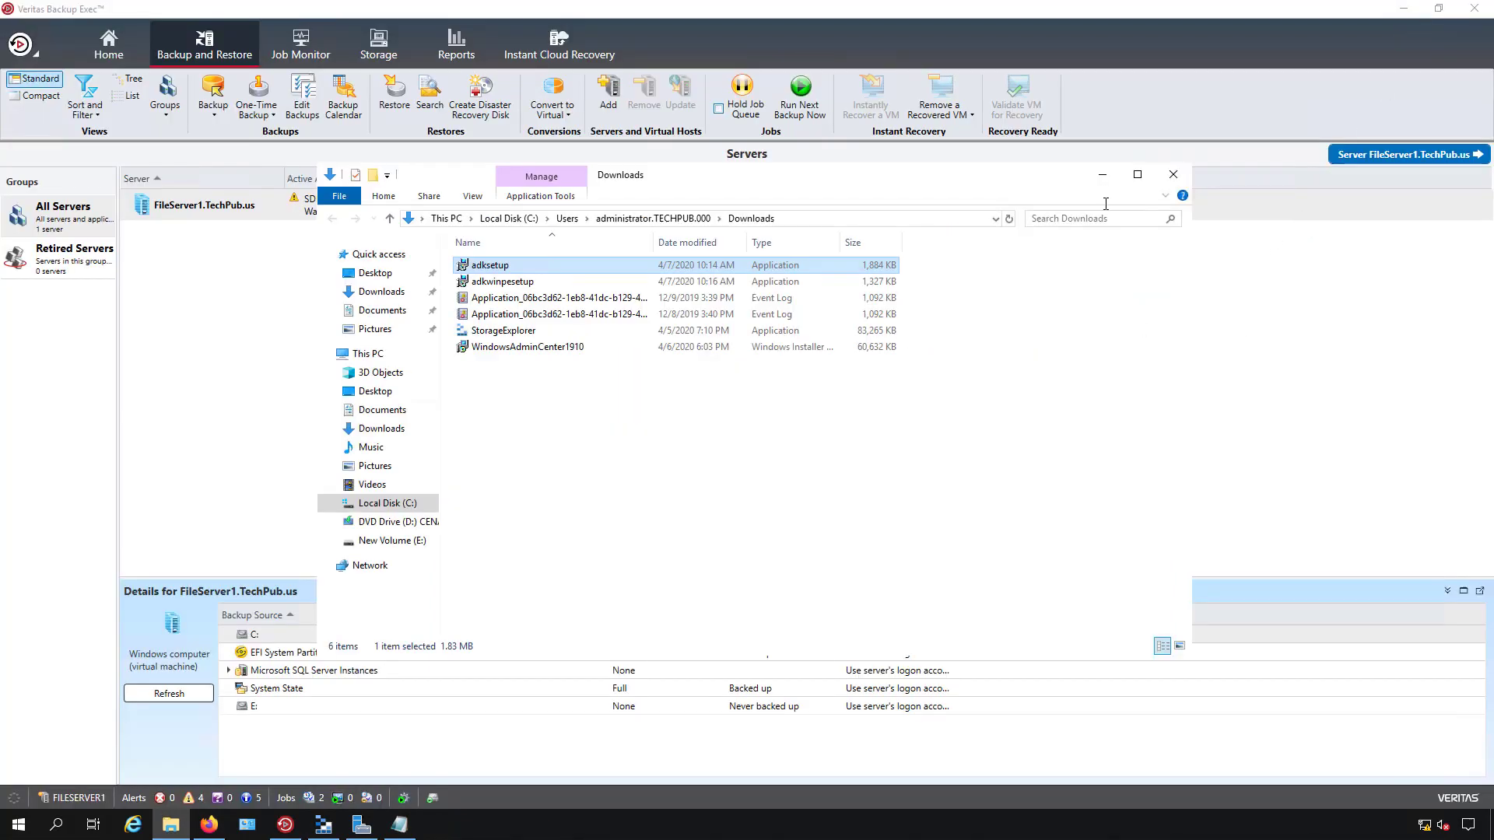
# Close the Downloads window and begin a new 64-bit recovery disk image.
pyautogui.click(1103, 174)
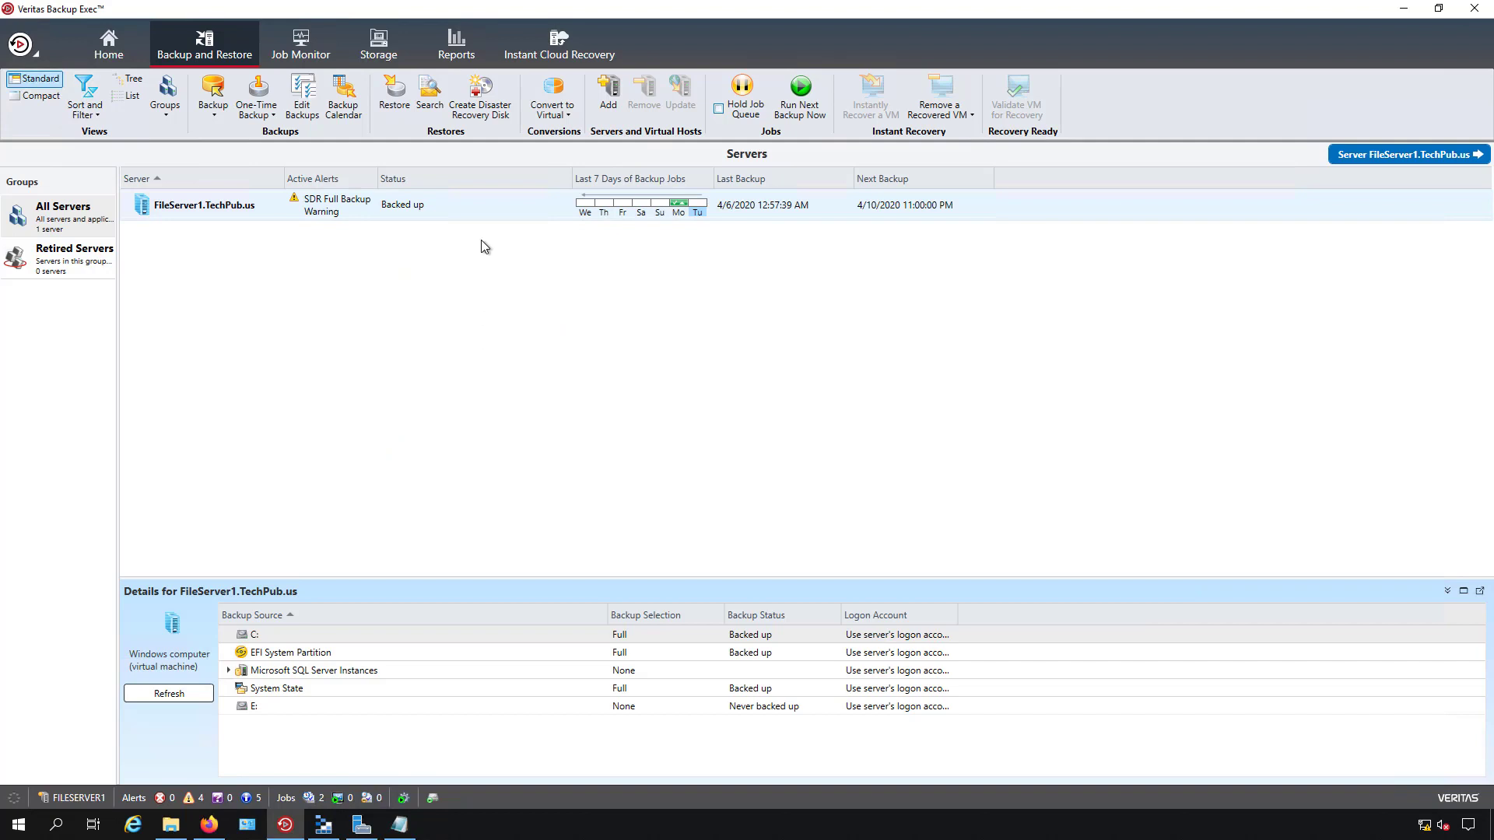
pyautogui.click(482, 105)
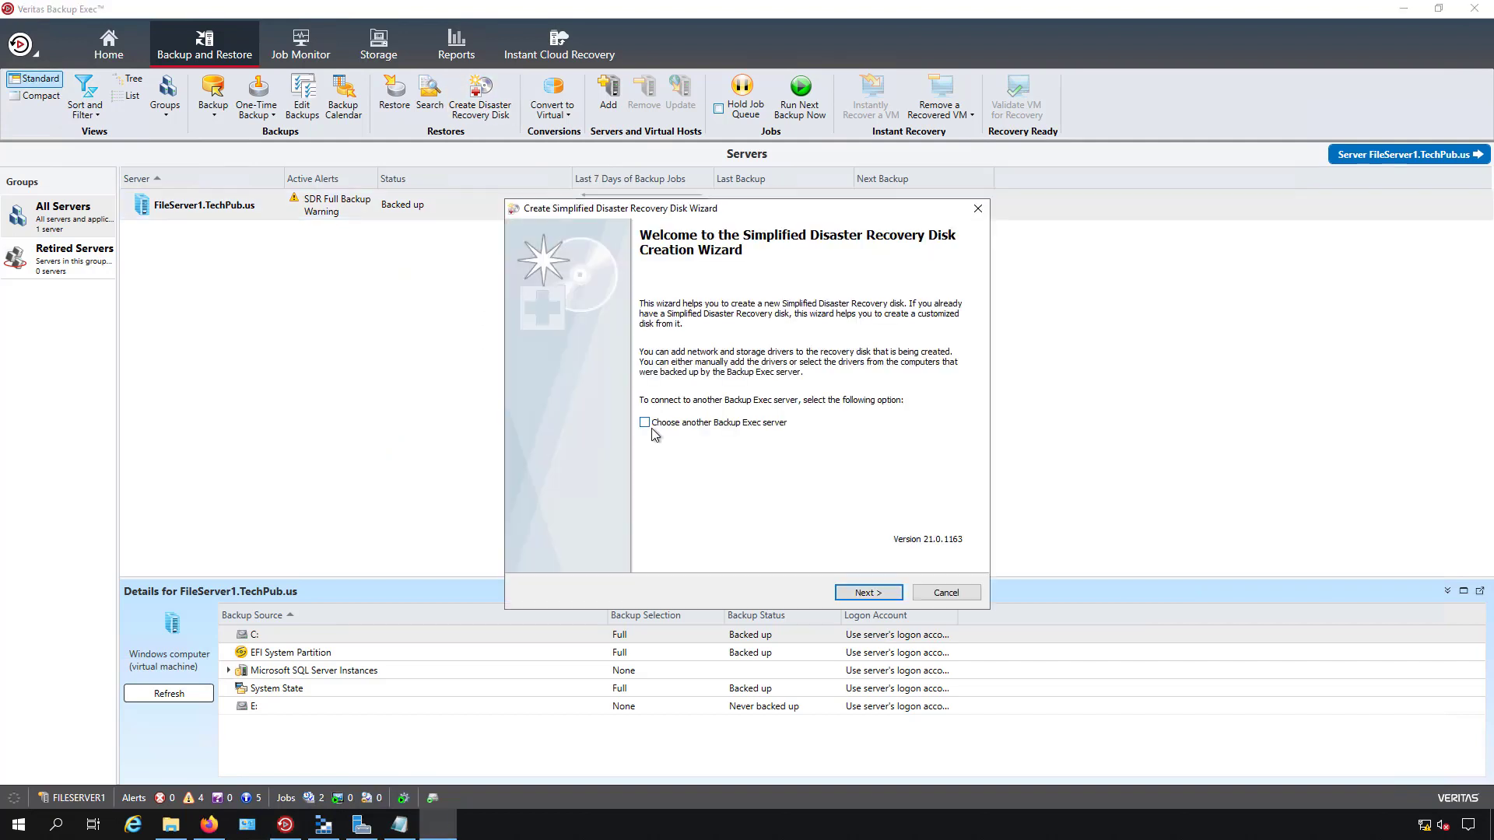
pyautogui.click(857, 595)
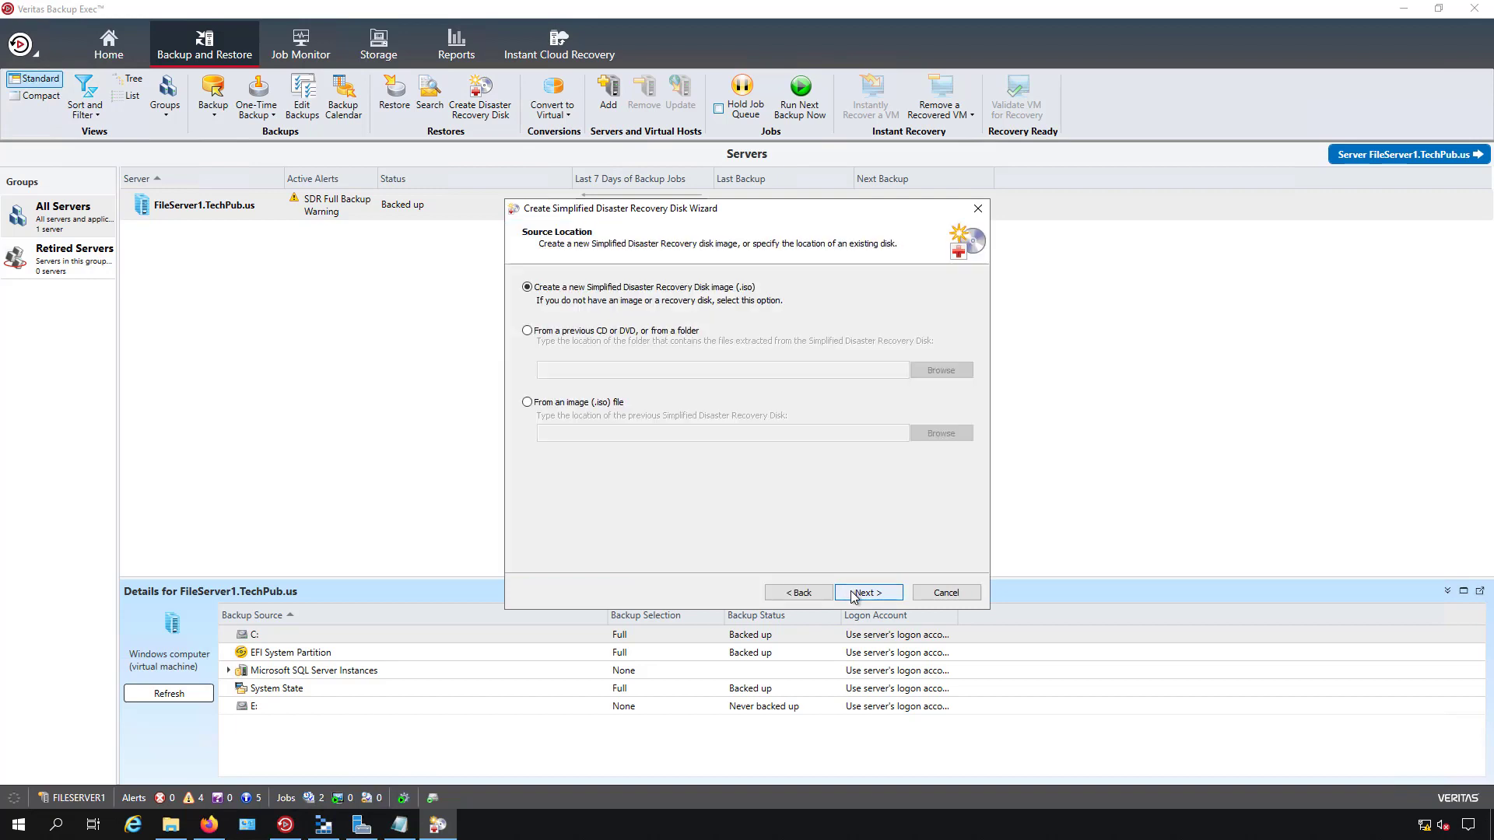
pyautogui.click(858, 594)
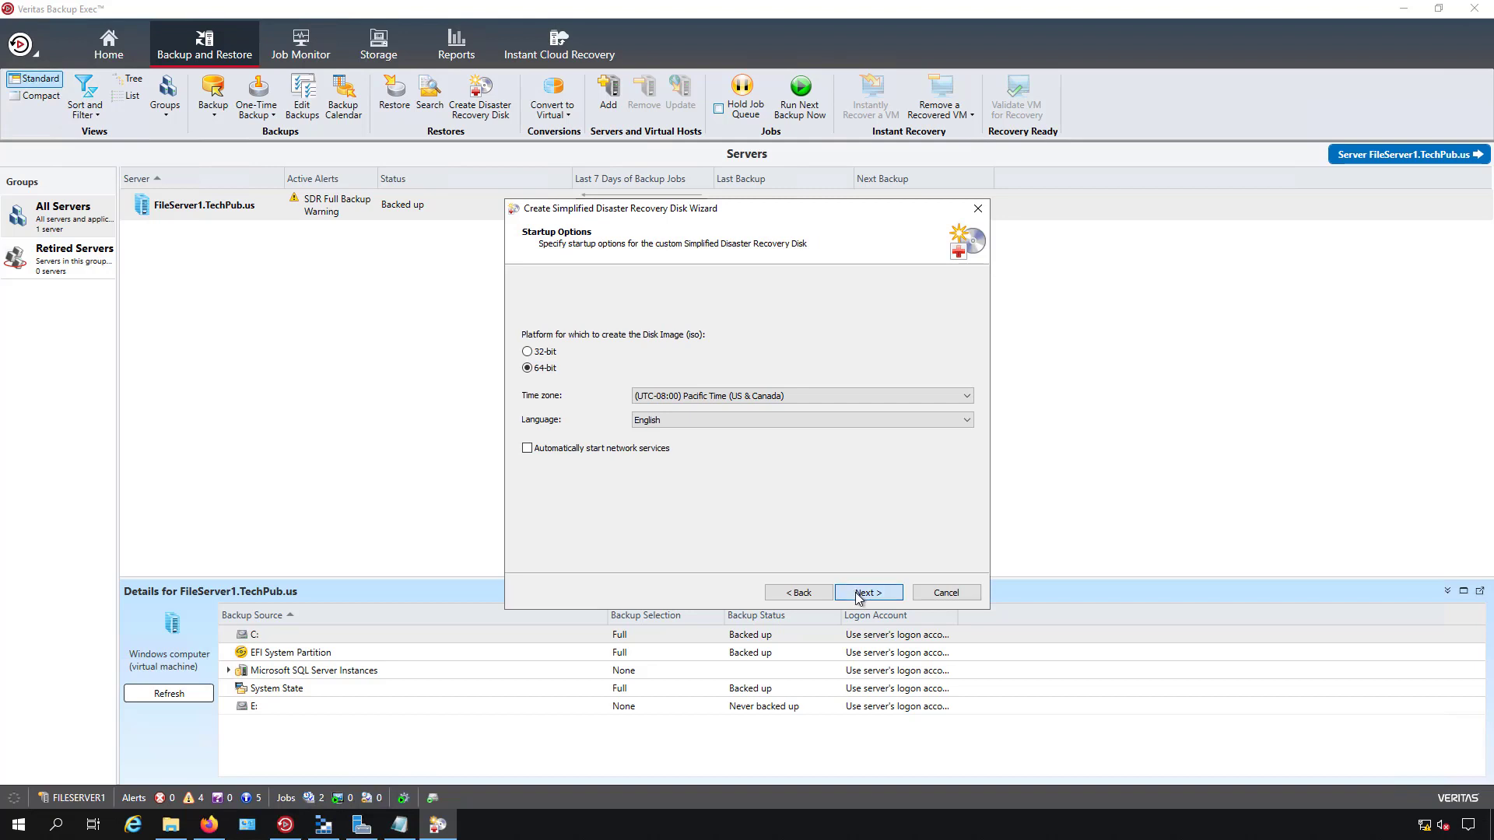
pyautogui.click(859, 596)
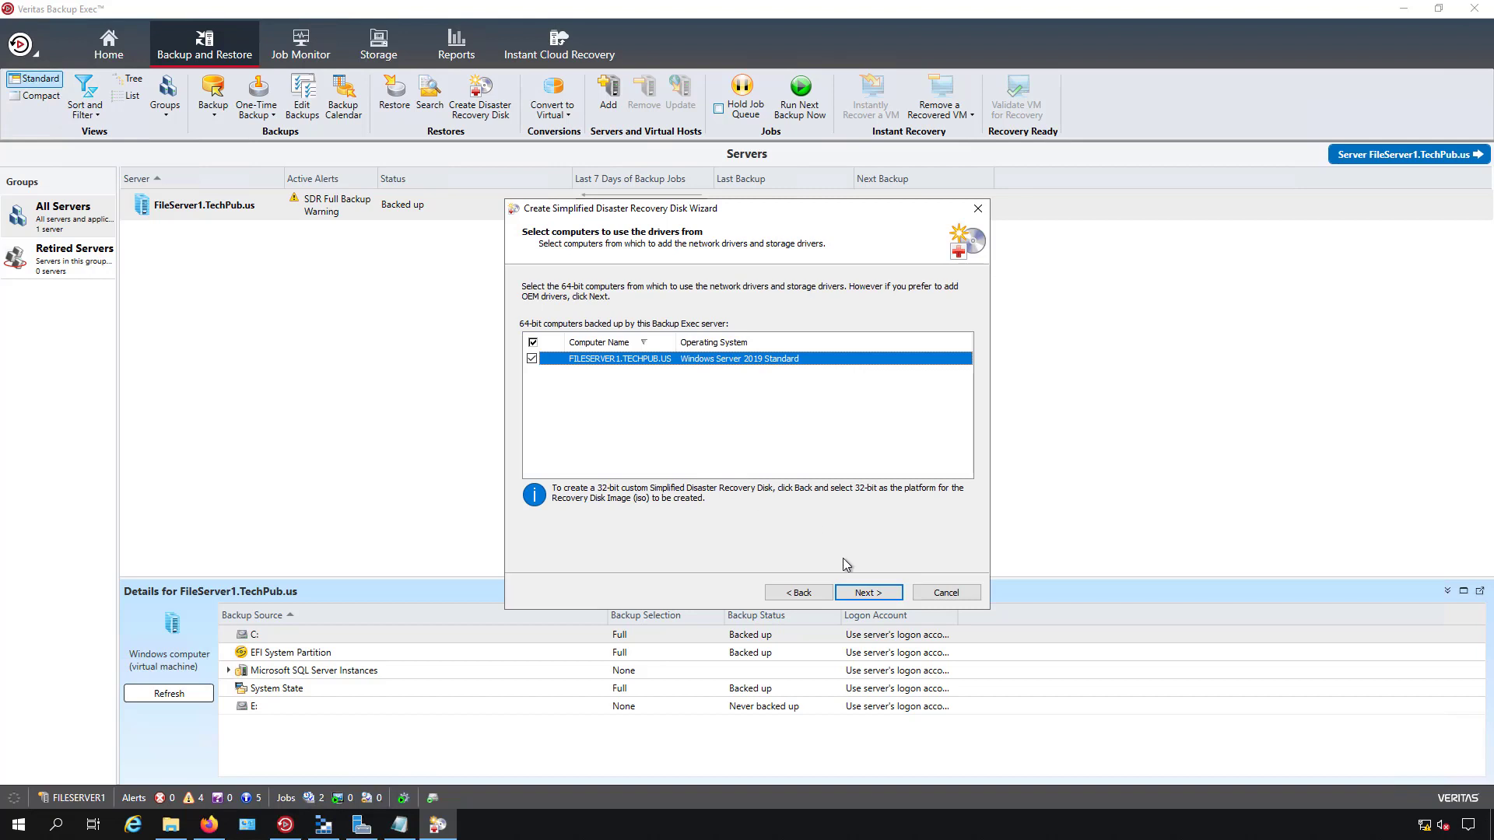
# Use FILESERVER1.TECHPUB.US drivers and add the Hyper-V Virtual Machine Bus driver.
pyautogui.click(869, 595)
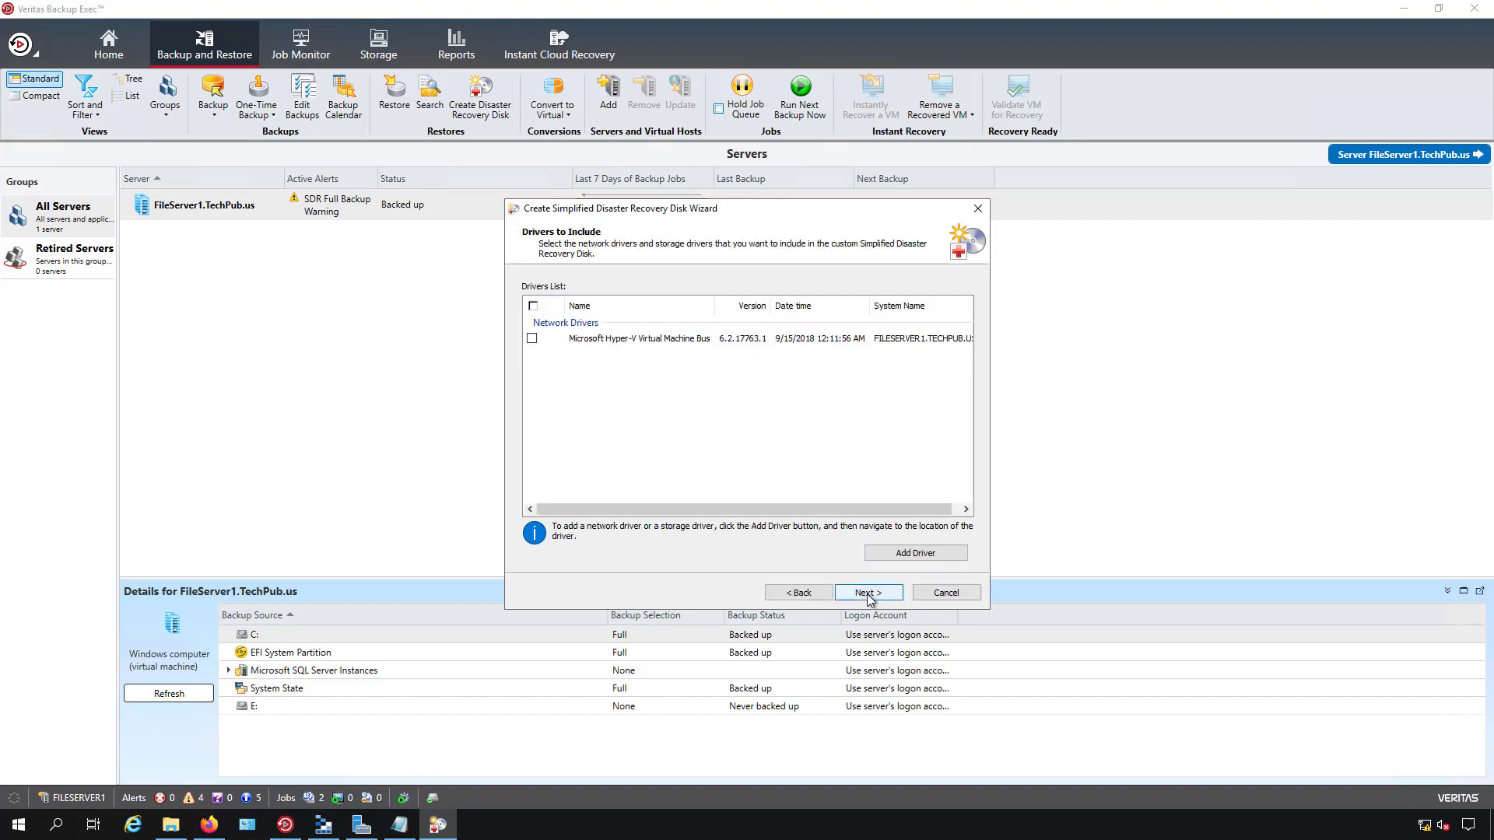
pyautogui.click(533, 339)
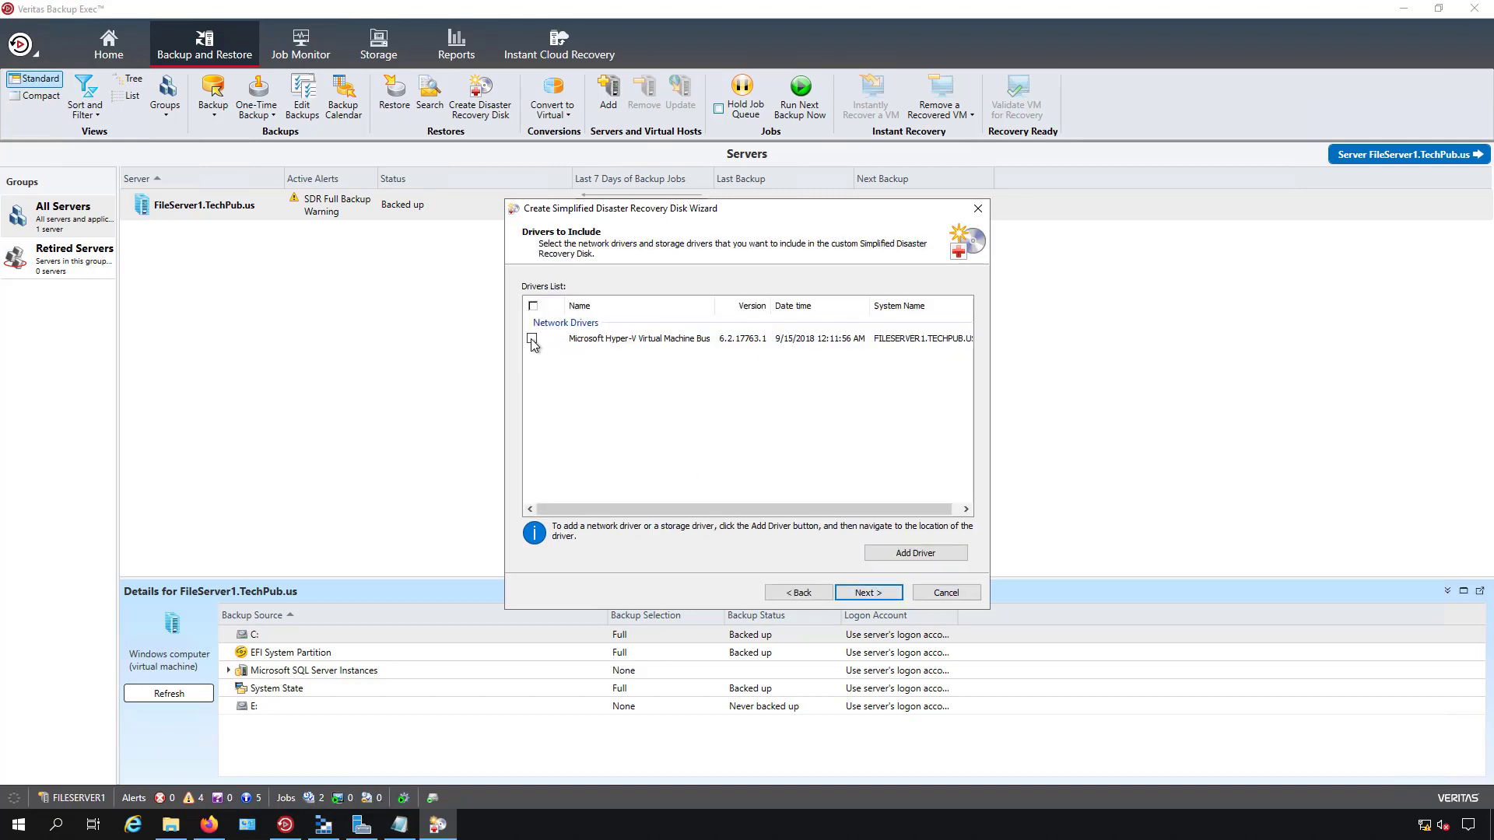
pyautogui.click(868, 593)
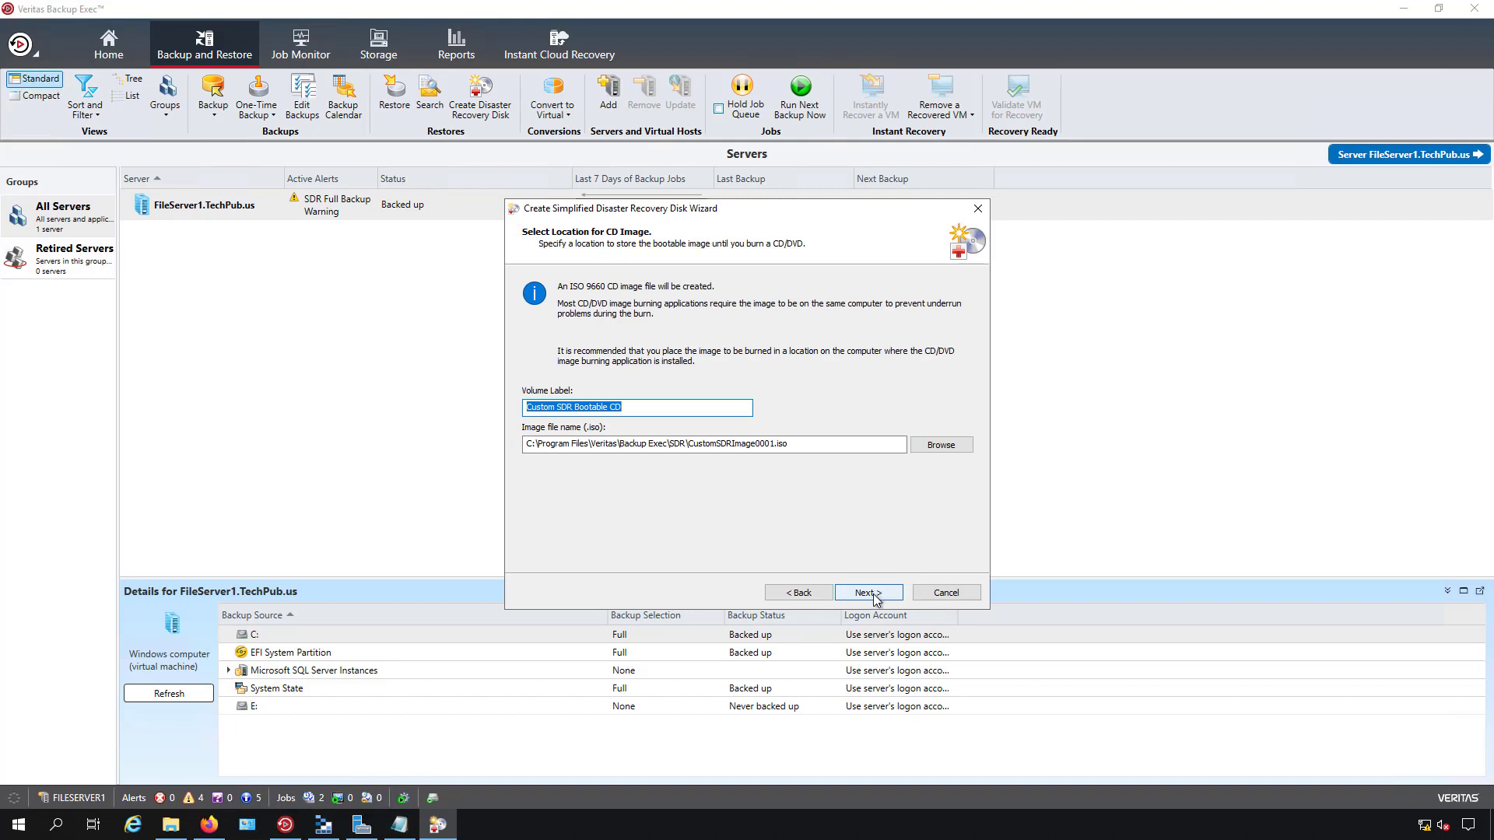
# Label the image 'Custom SDR Bootable CD', save it as Desktop\CustomSDRImage0001.iso, and reach the Summary.
pyautogui.click(654, 405)
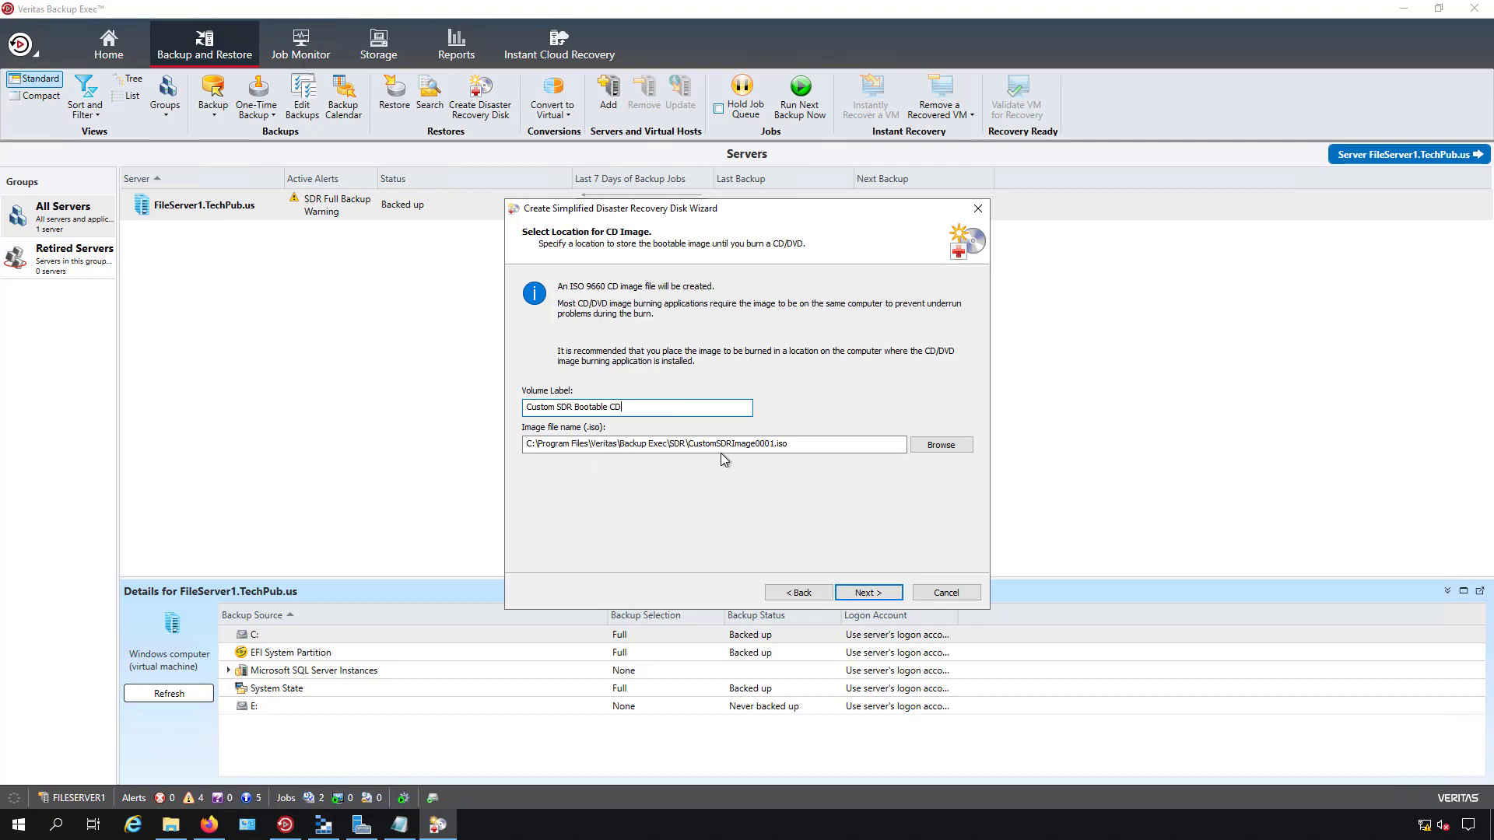
pyautogui.click(941, 445)
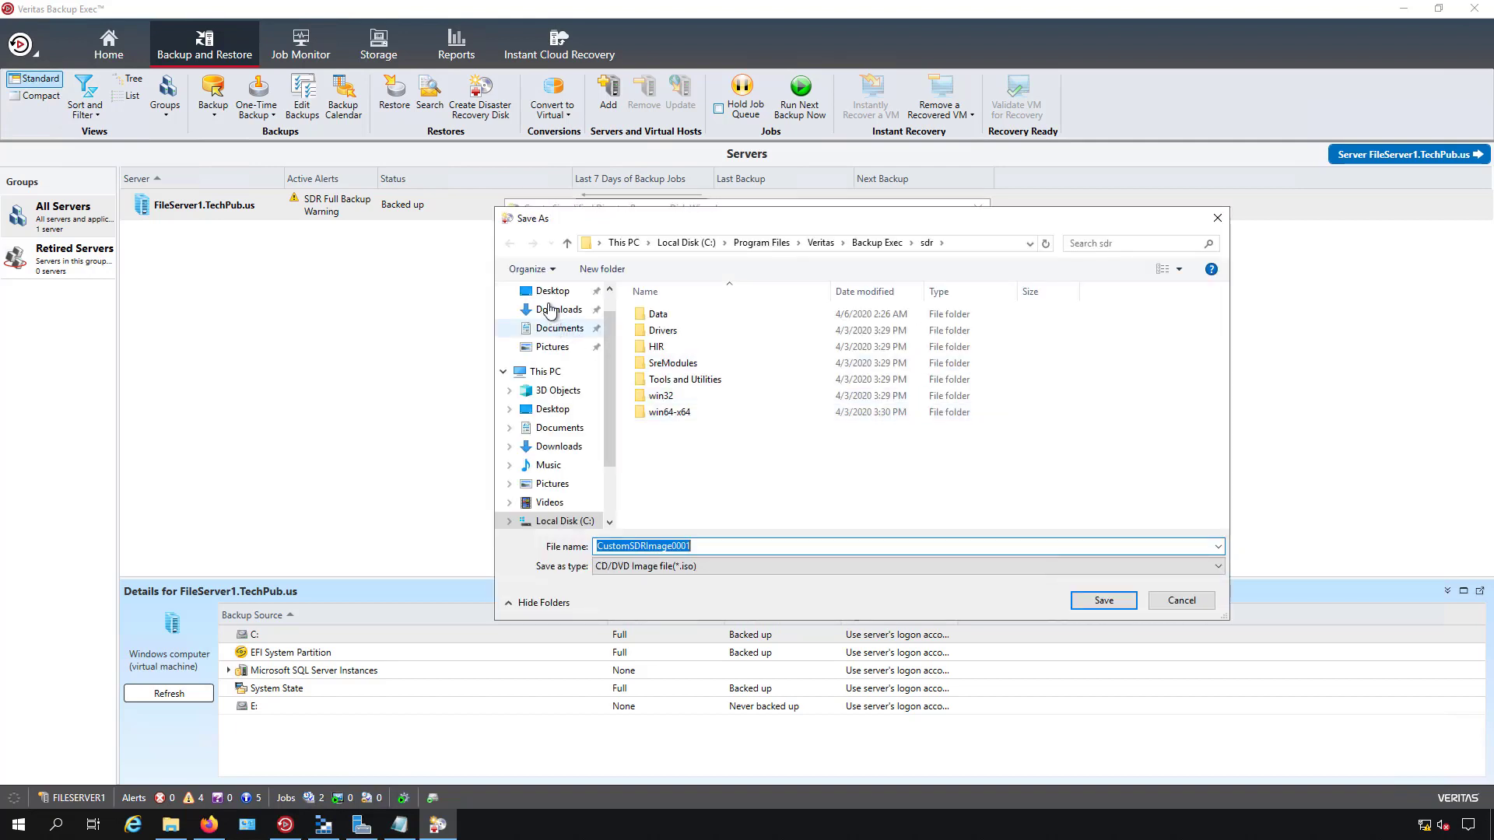
pyautogui.click(552, 291)
pyautogui.click(1104, 600)
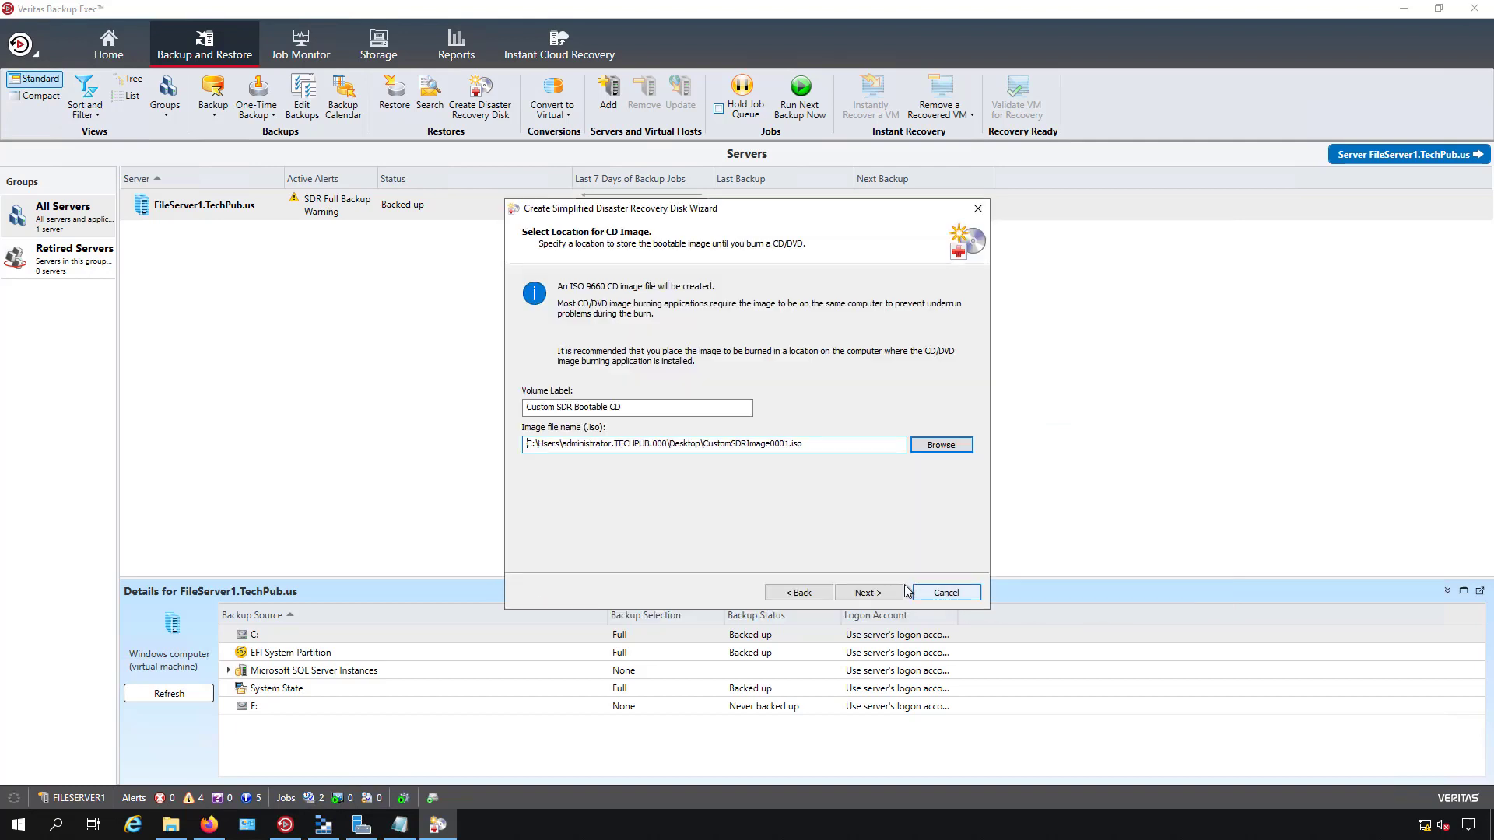
pyautogui.click(868, 593)
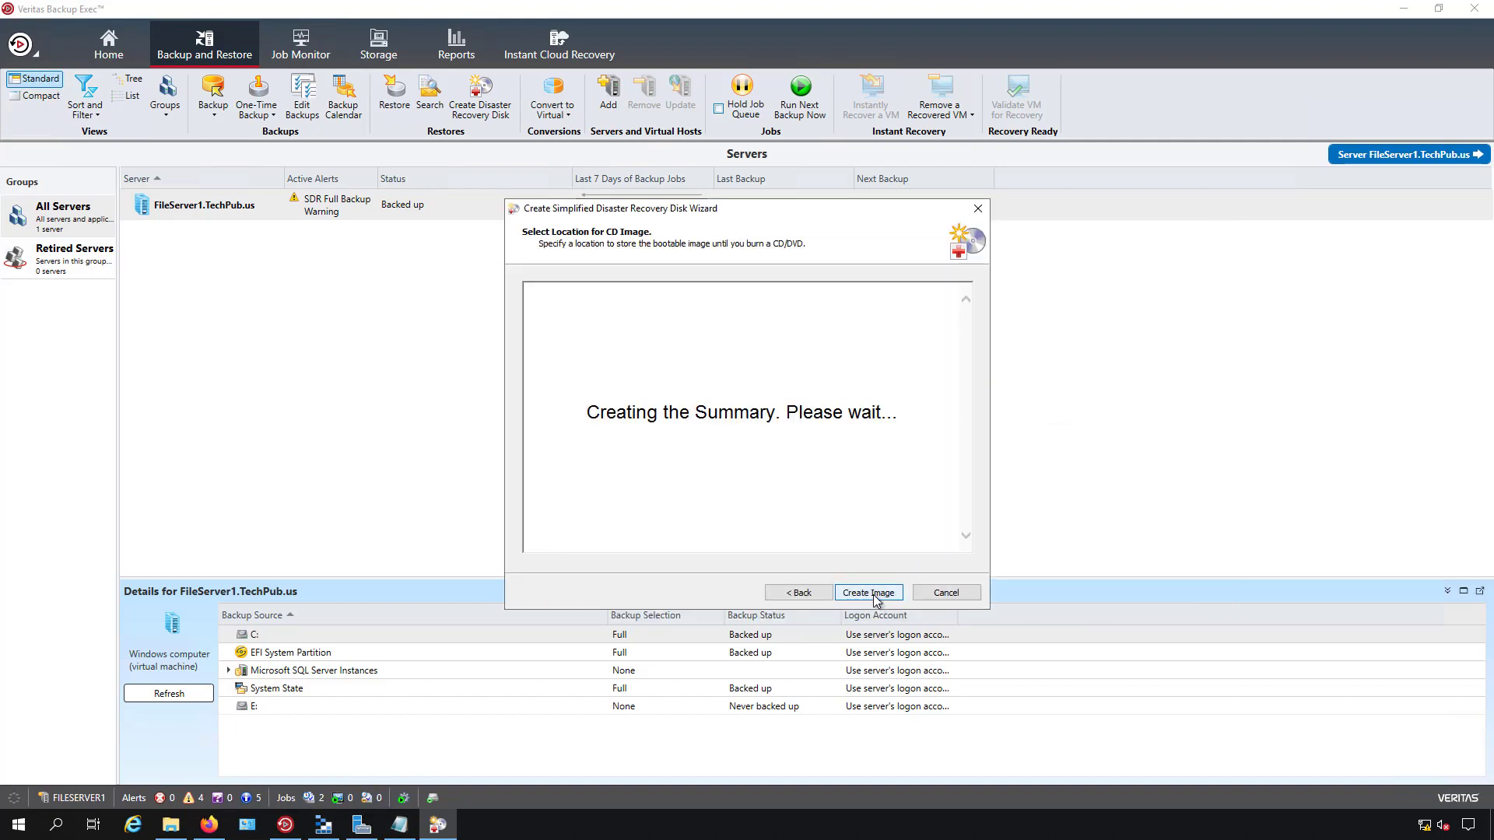
# Create the CustomSDRImage0001.iso image, finish the wizard, and minimize Backup Exec.
pyautogui.click(872, 594)
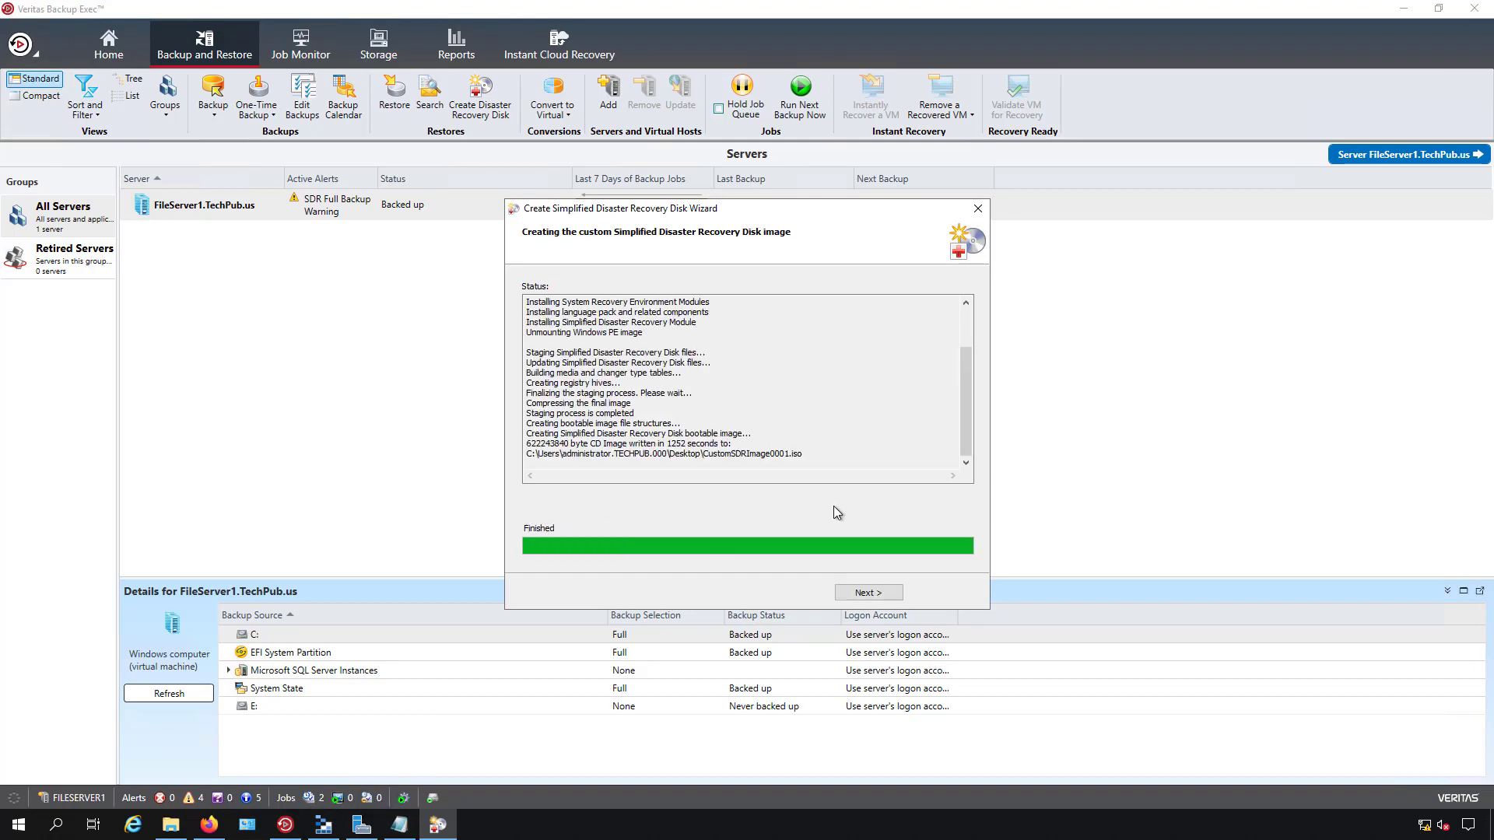
pyautogui.click(866, 594)
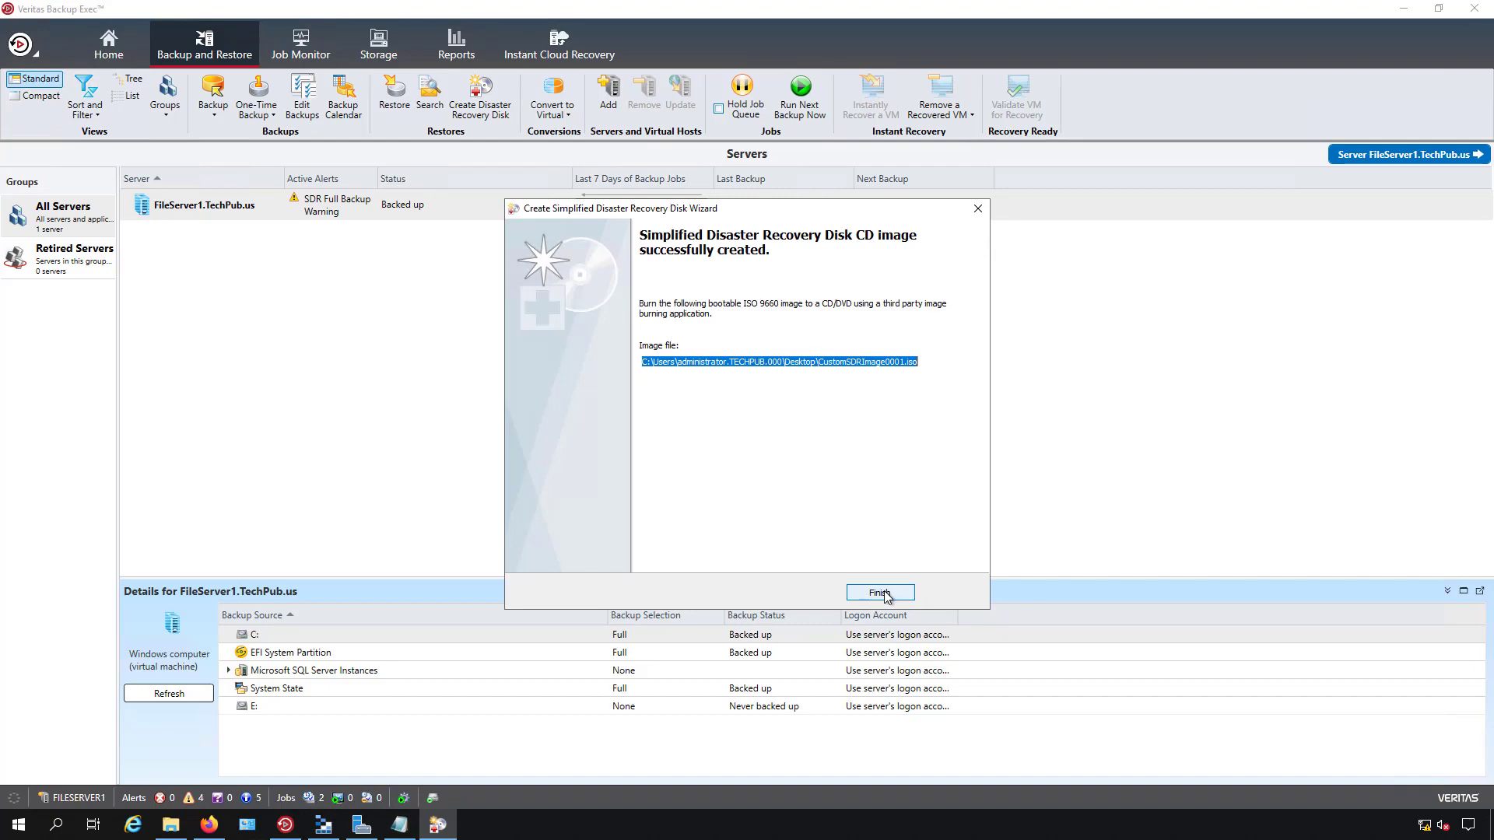
pyautogui.click(884, 591)
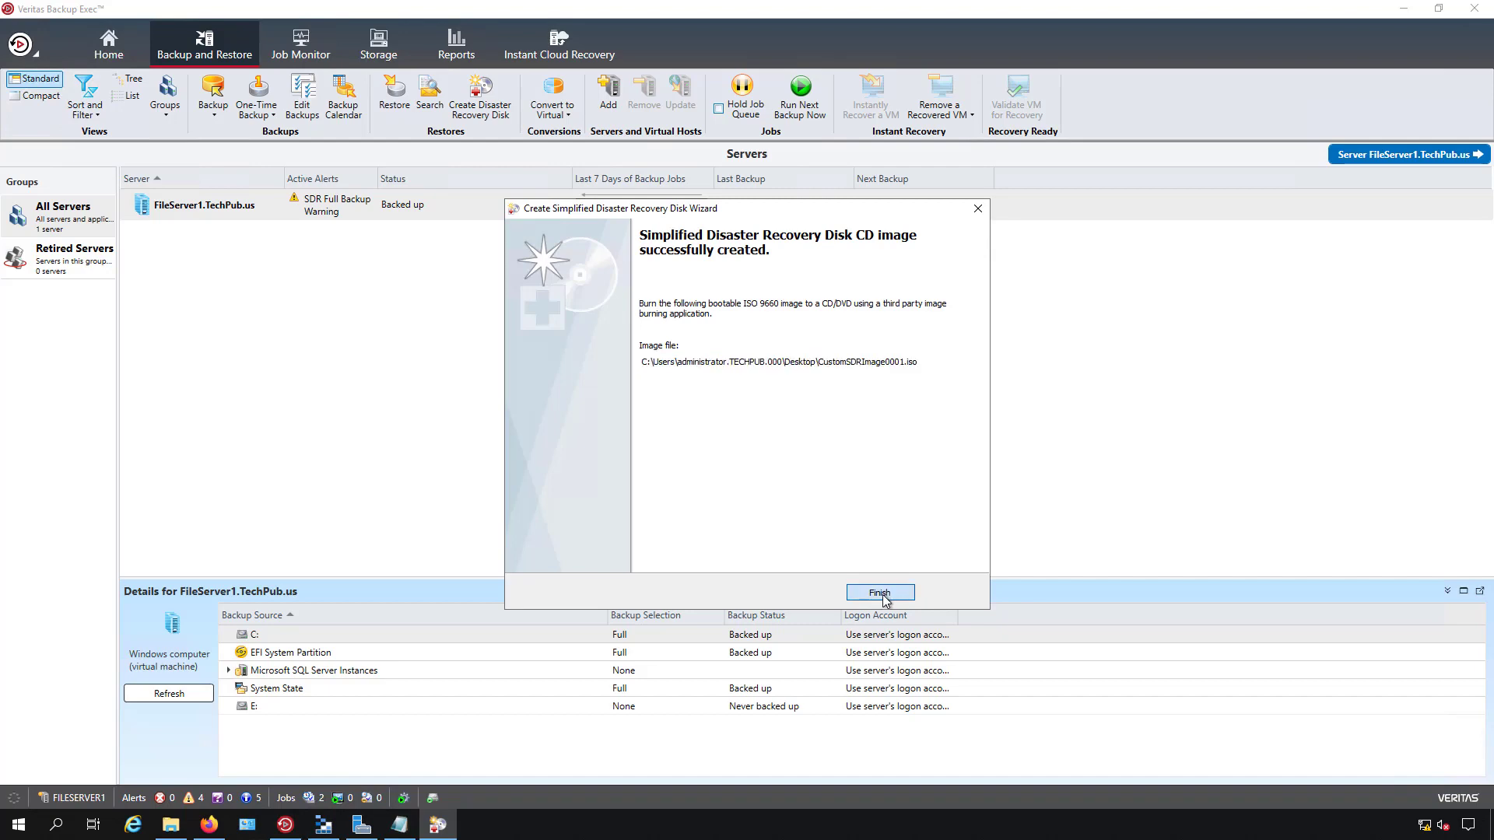
pyautogui.click(1403, 7)
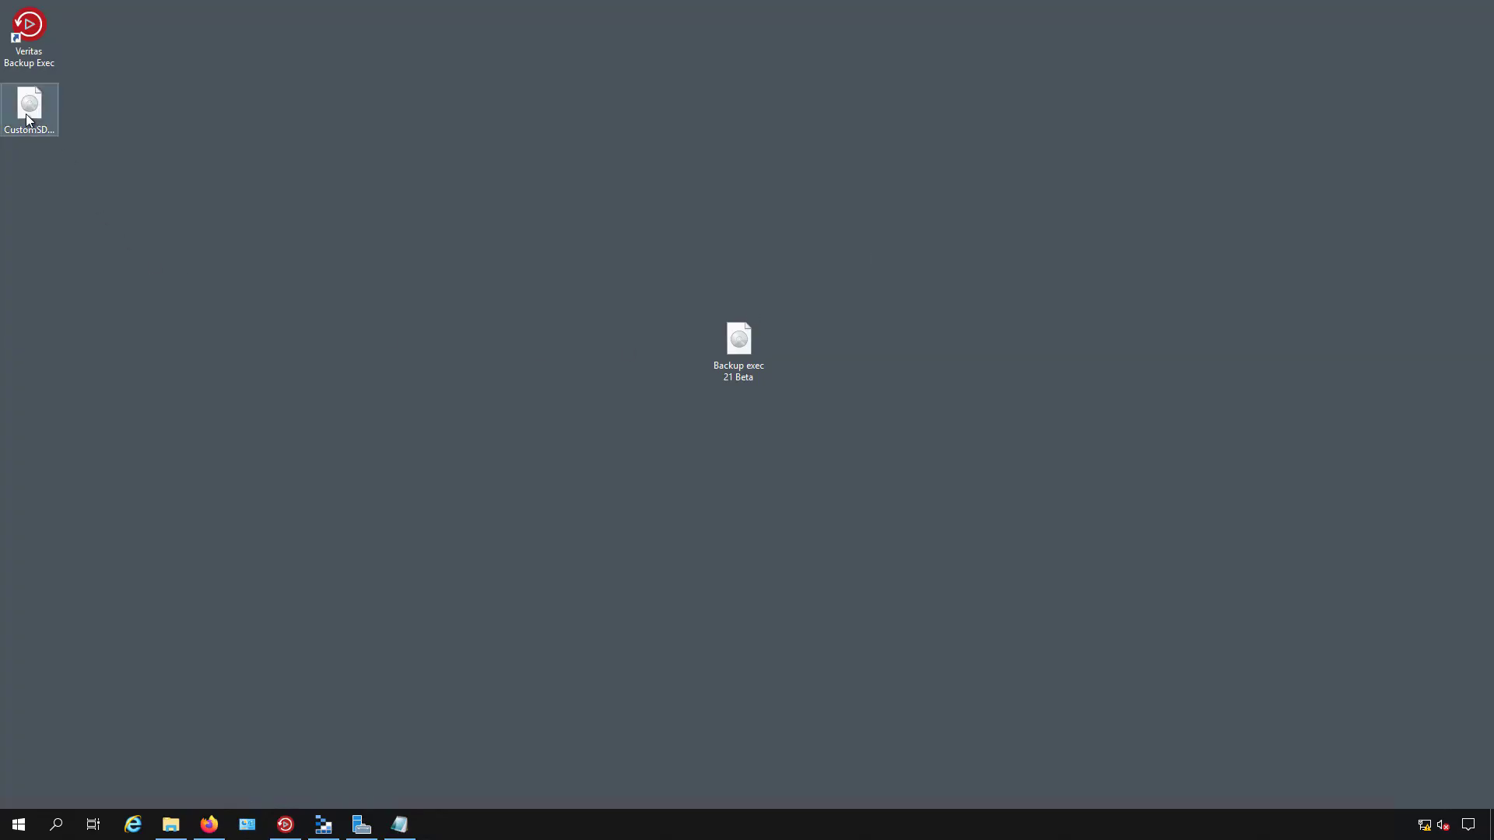
# Move CustomSDRImage0001 beside Backup exec 21 Beta and open its Properties.
pyautogui.moveTo(29, 118); pyautogui.dragTo(600, 351)
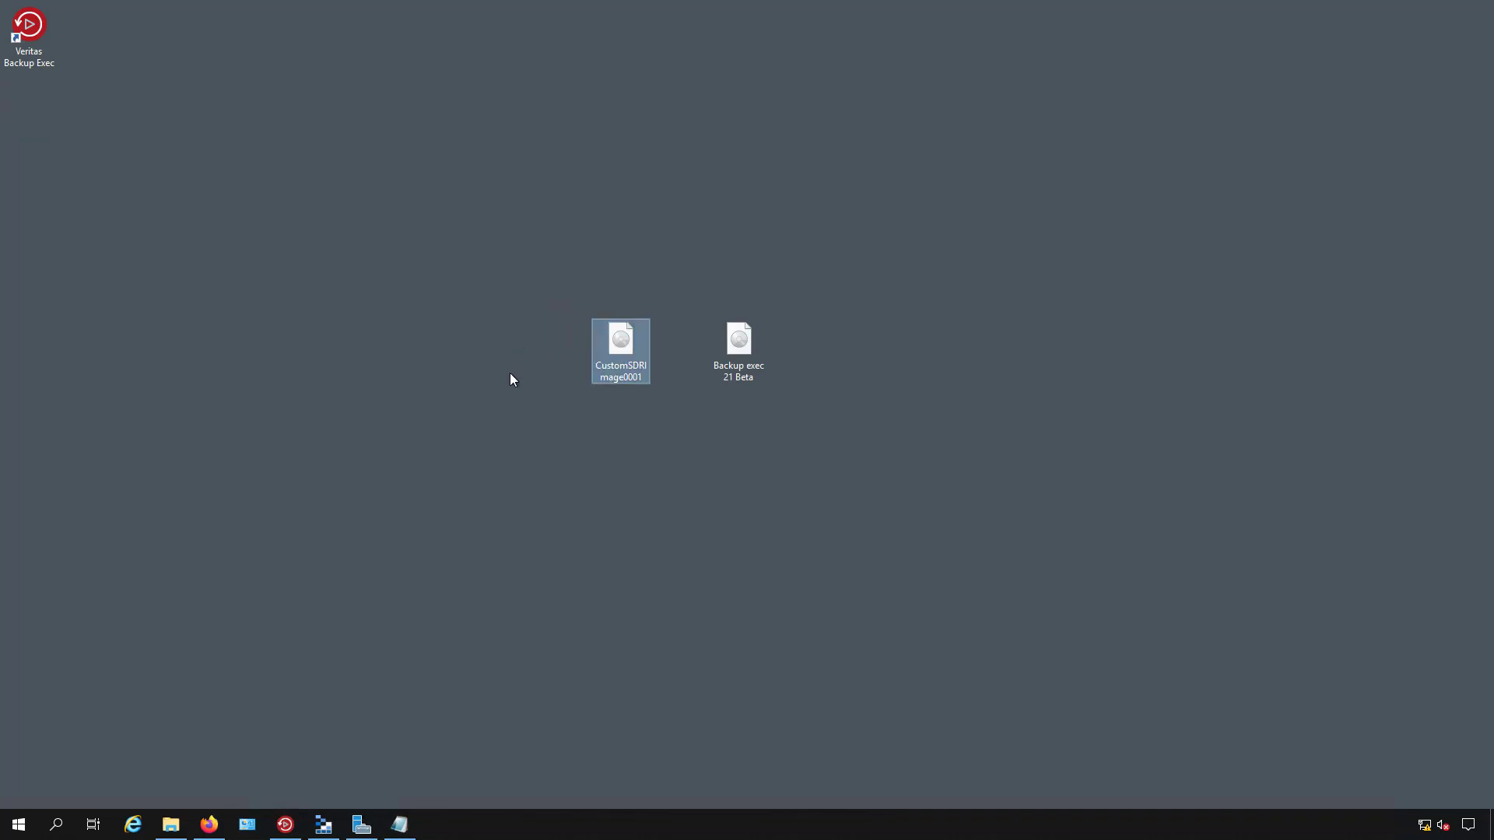
pyautogui.rightClick(599, 339)
pyautogui.click(644, 585)
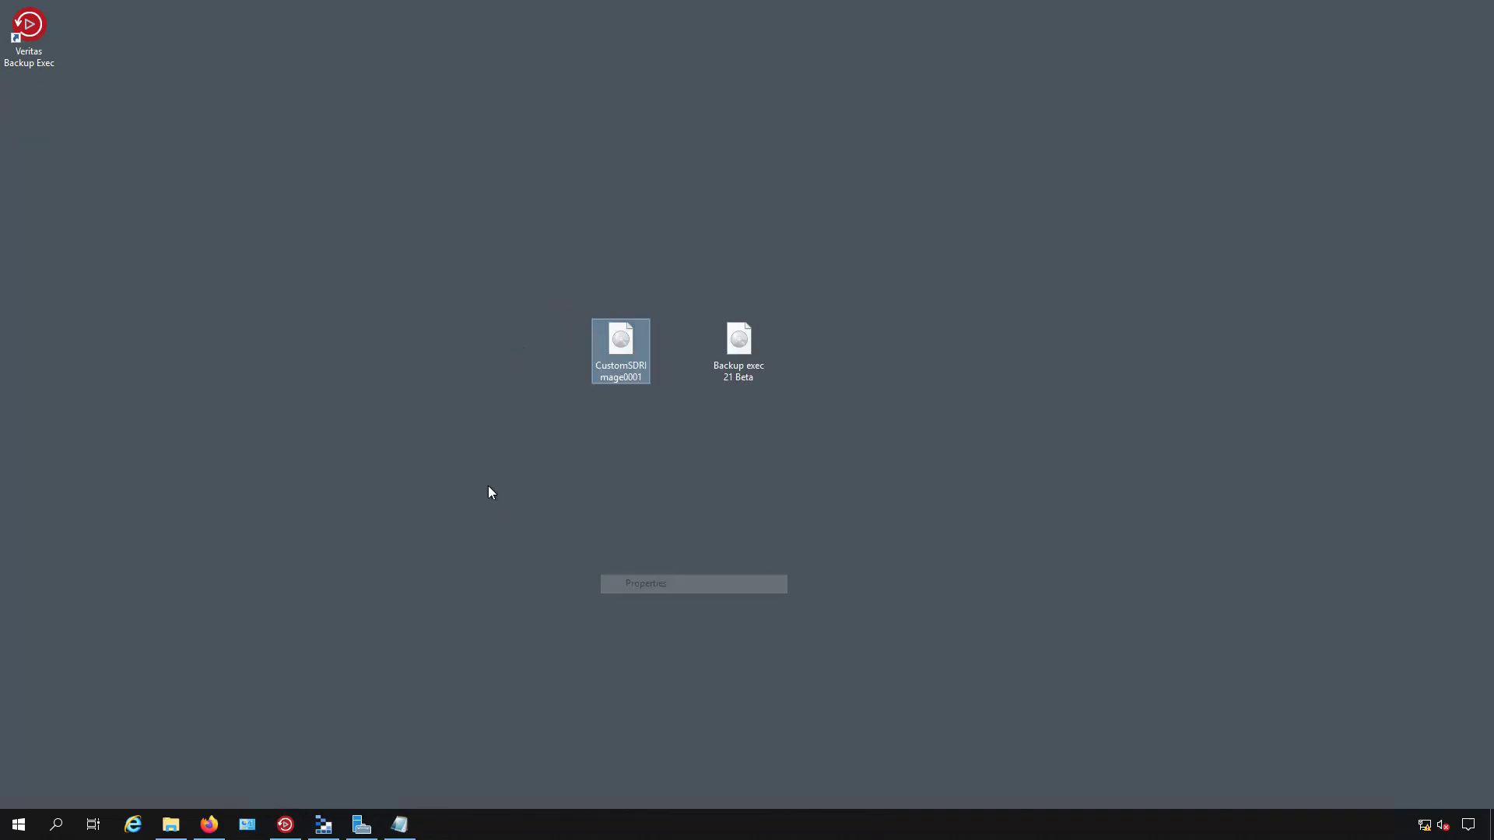